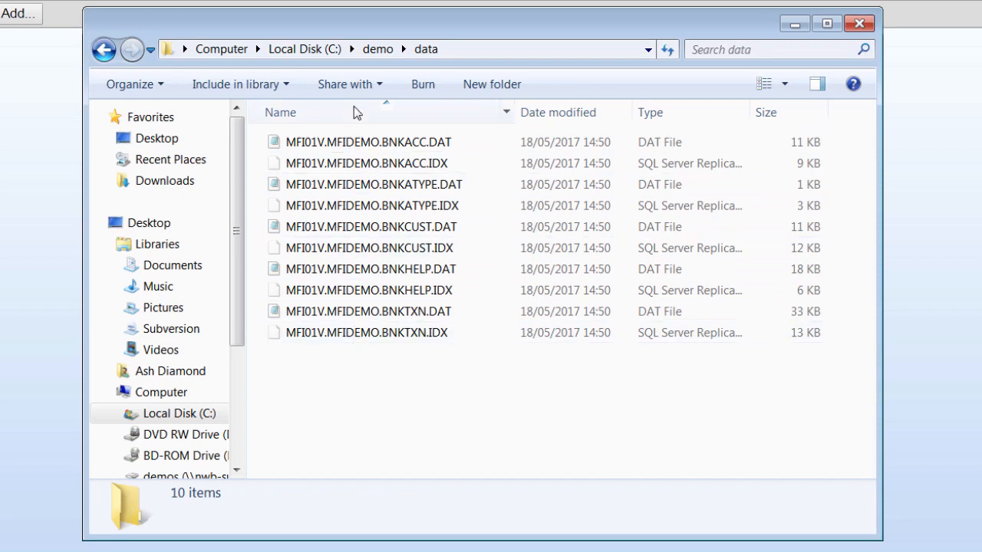
Look through the cfg and loadlib folders under demo.
{"action": "left_click", "coordinate": [379, 52]}
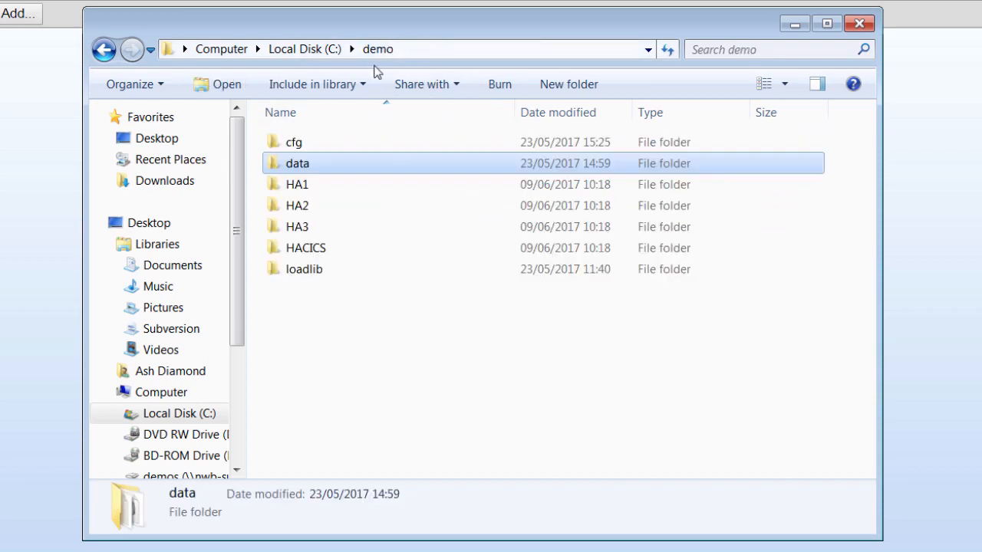
{"action": "double_click", "coordinate": [305, 145]}
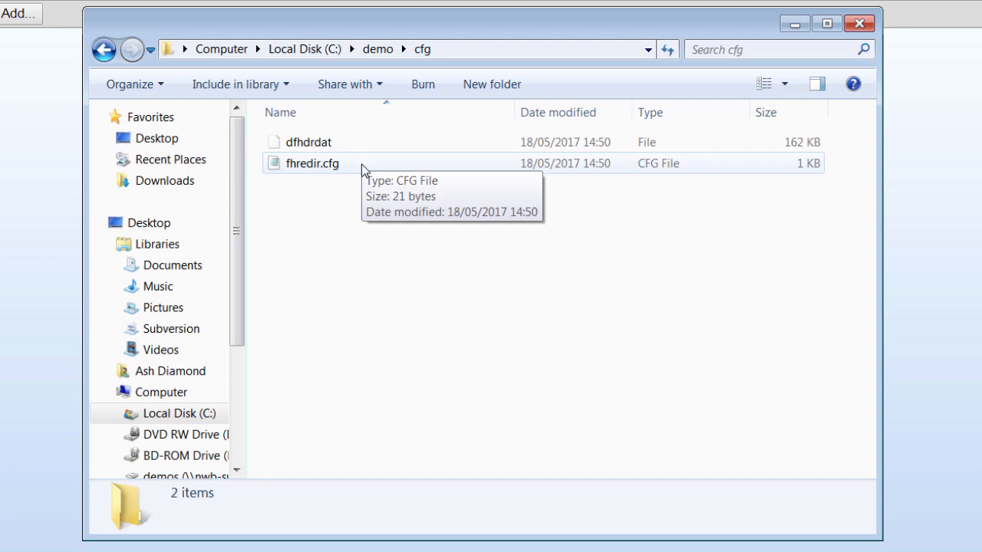
{"action": "left_click", "coordinate": [374, 49]}
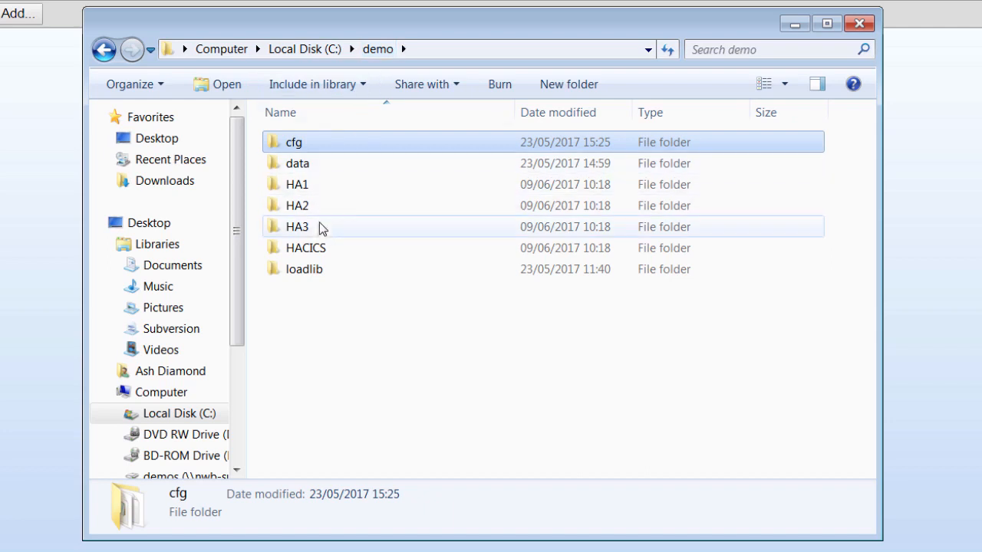
{"action": "left_click", "coordinate": [305, 273]}
{"action": "double_click", "coordinate": [305, 273]}
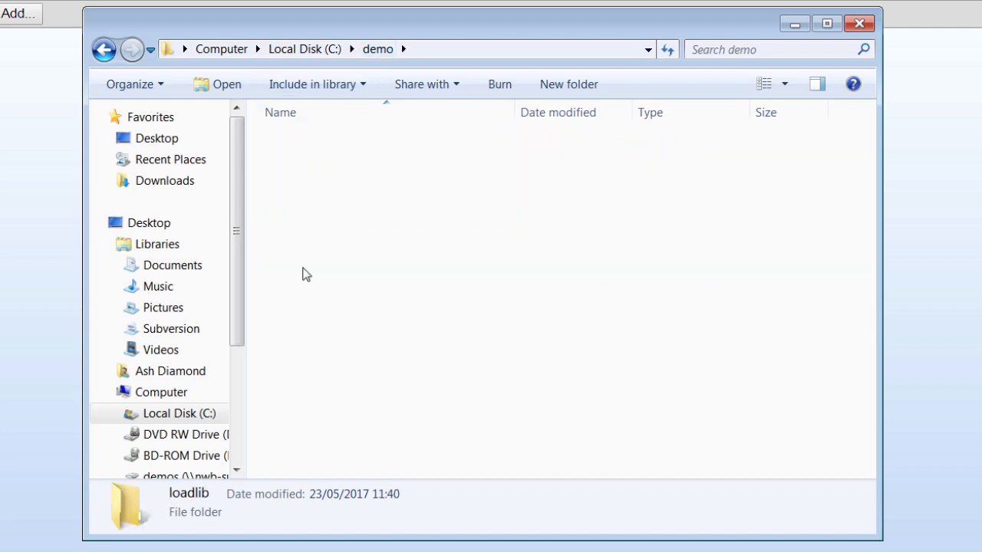
{"action": "left_click", "coordinate": [377, 49]}
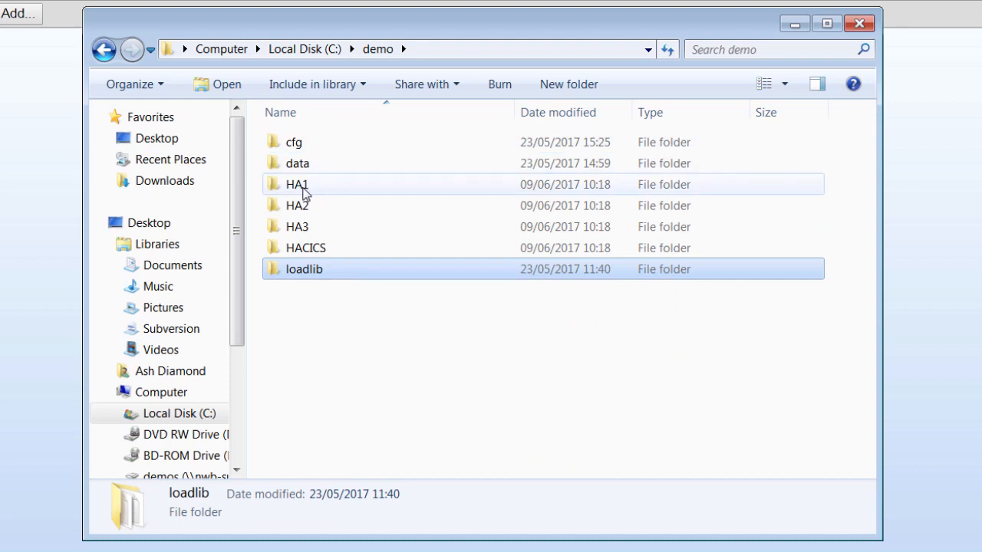
Copy the data folder and paste it into the HA1 and HA2 folders.
{"action": "left_click", "coordinate": [306, 172]}
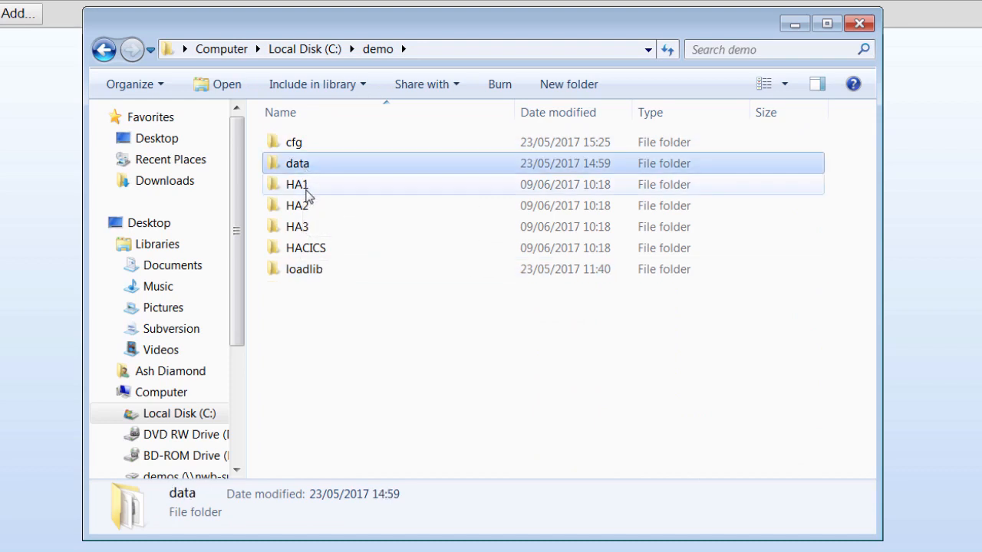
{"action": "double_click", "coordinate": [306, 188]}
{"action": "key", "text": "ctrl+v"}
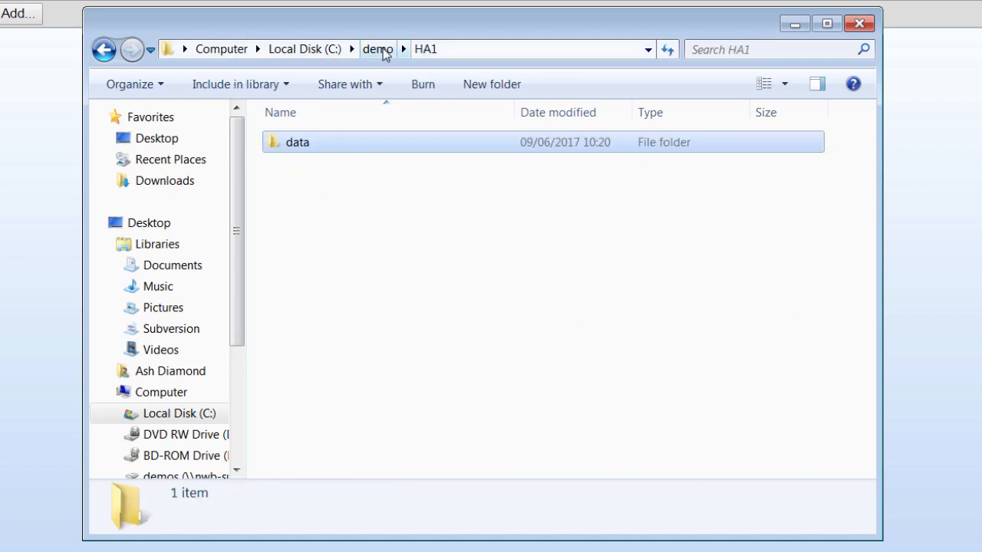
{"action": "left_click", "coordinate": [378, 49]}
{"action": "double_click", "coordinate": [296, 207]}
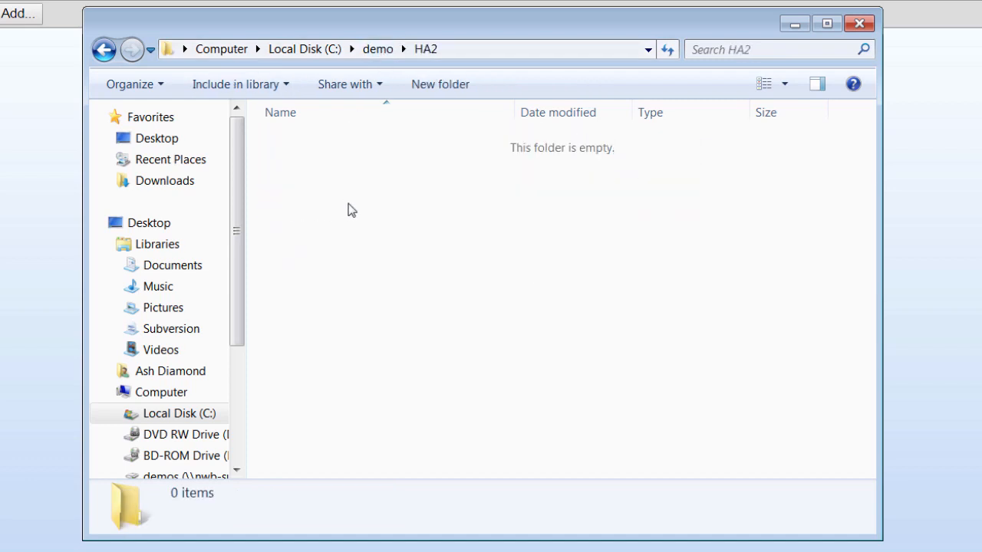
{"action": "key", "text": "ctrl+v"}
Paste the data folder into the HA3 and HACICS folders too.
{"action": "left_click", "coordinate": [378, 49]}
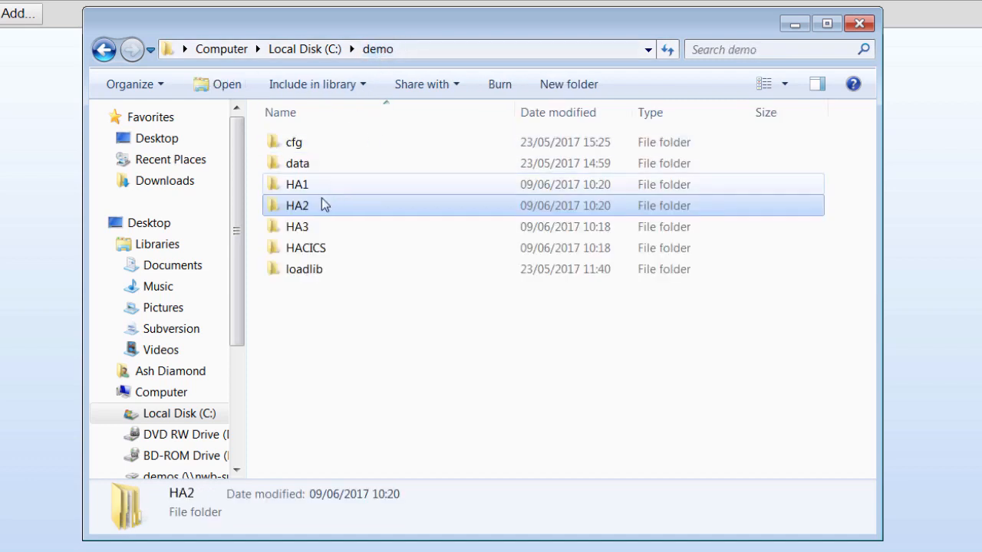
{"action": "left_click", "coordinate": [299, 226]}
{"action": "double_click", "coordinate": [299, 227]}
{"action": "key", "text": "ctrl+v"}
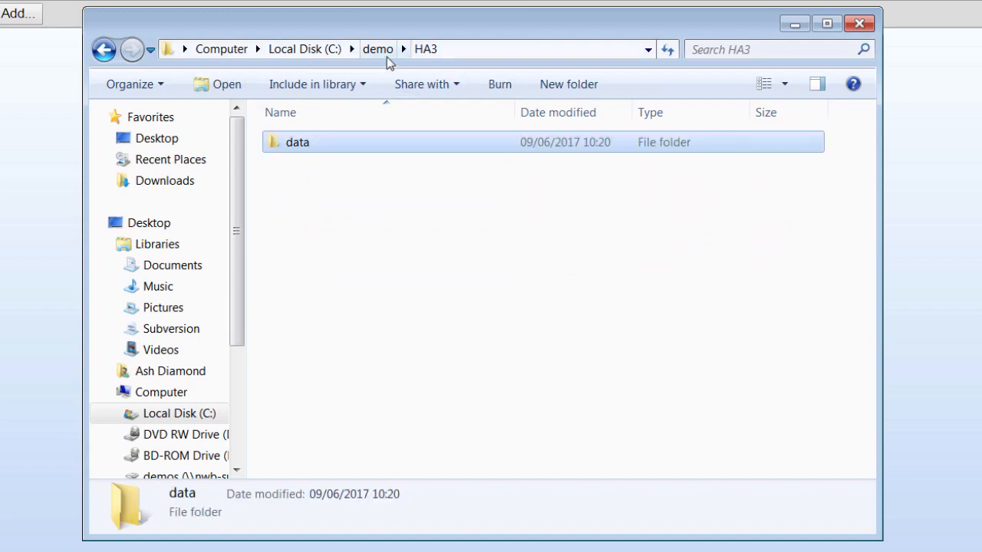
{"action": "left_click", "coordinate": [378, 49]}
{"action": "double_click", "coordinate": [307, 248]}
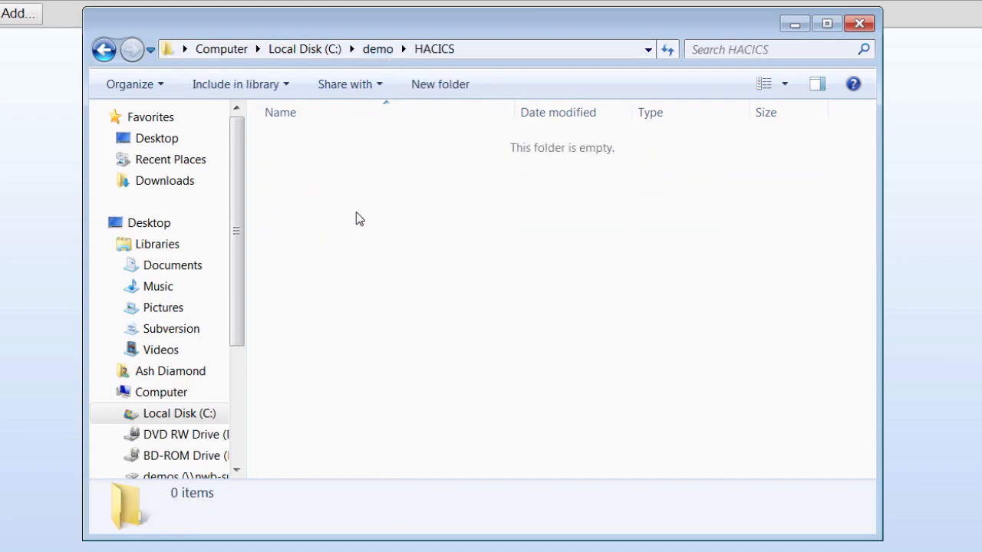
{"action": "key", "text": "ctrl+v"}
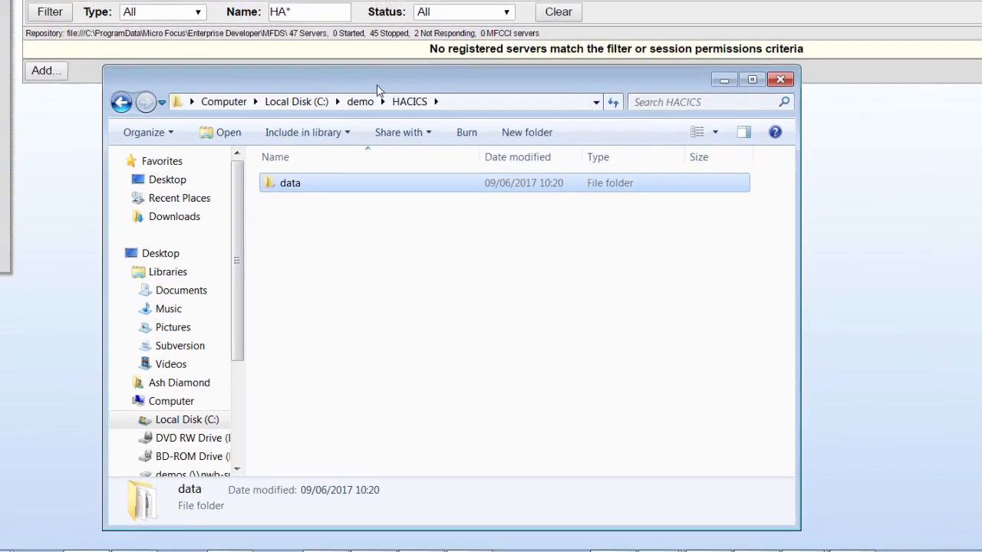
{"action": "left_click", "coordinate": [378, 49]}
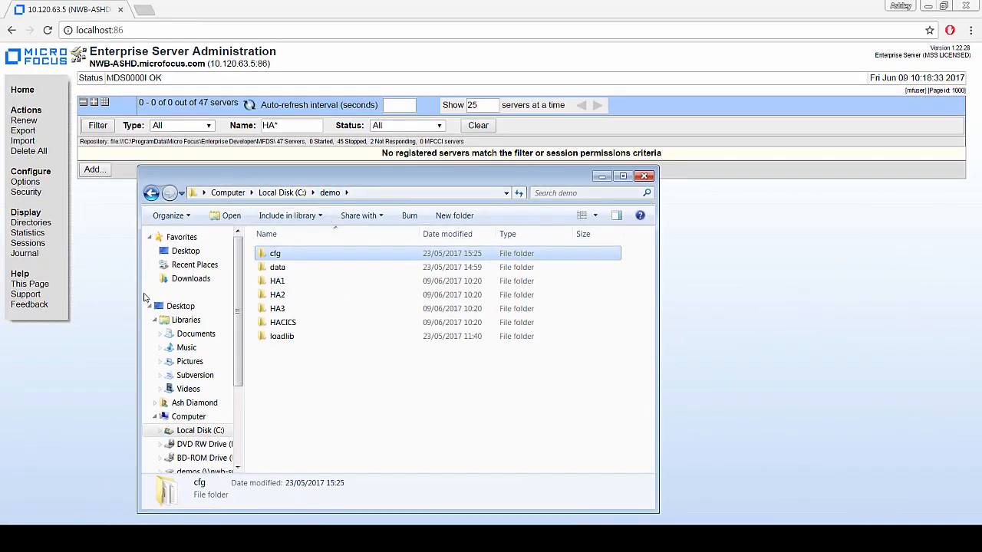
Add a server named HA1 of type Enterprise Server with Mainframe Subsystem Support.
{"action": "left_click", "coordinate": [112, 285]}
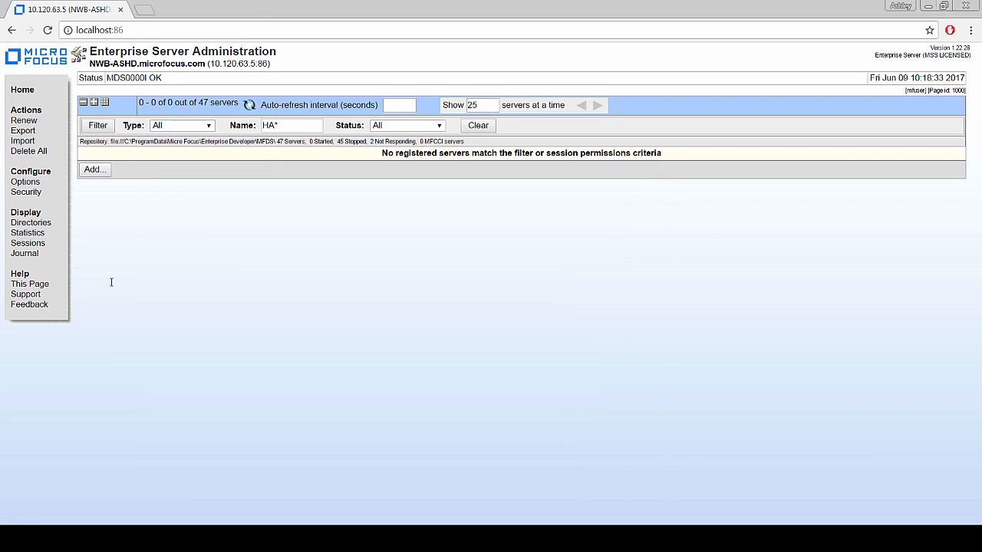
{"action": "left_click", "coordinate": [94, 169]}
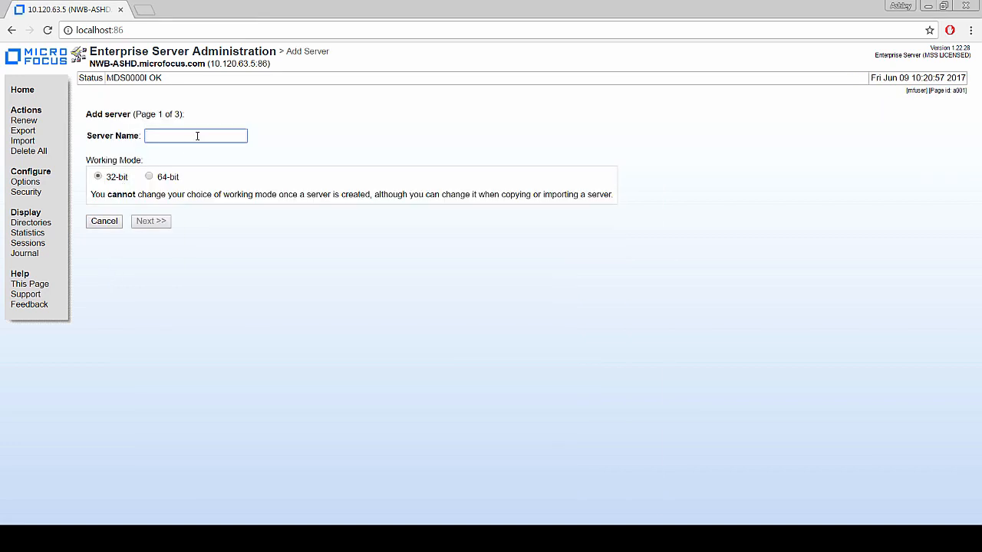
{"action": "type", "text": "HA1"}
{"action": "left_click", "coordinate": [150, 222]}
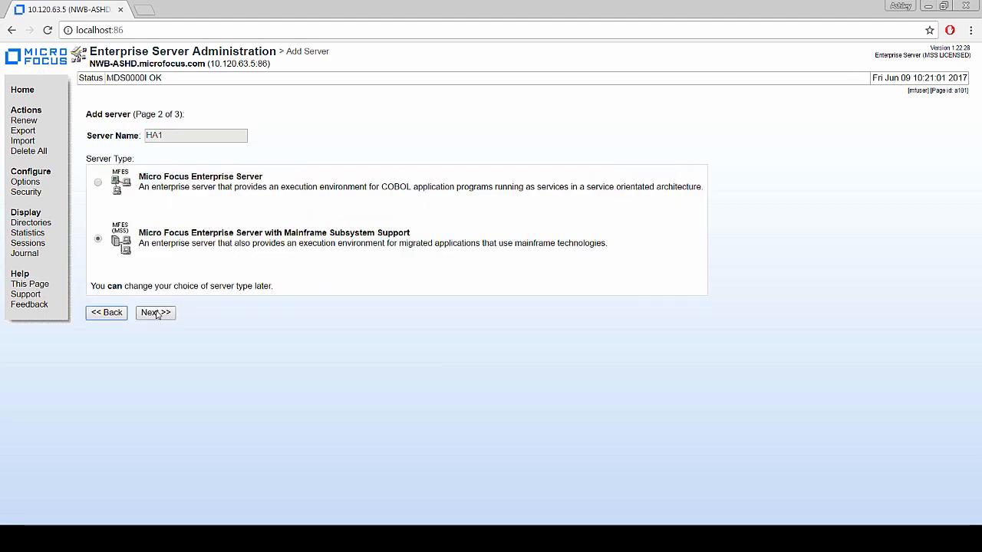
{"action": "left_click", "coordinate": [156, 314]}
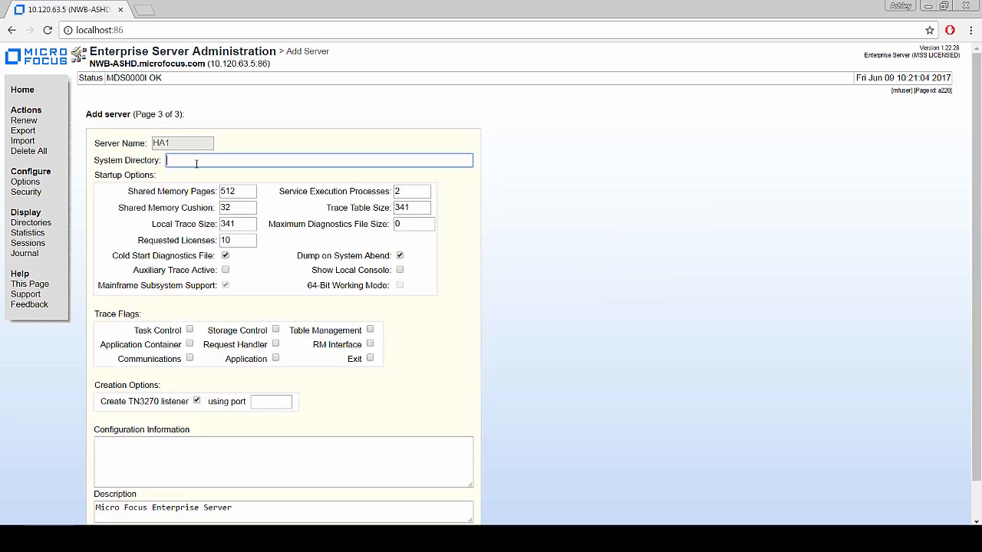
Give HA1 system directory $BASE\HA1, Show Local Console, and TN3270 port 5554.
{"action": "type", "text": "$BASE"}
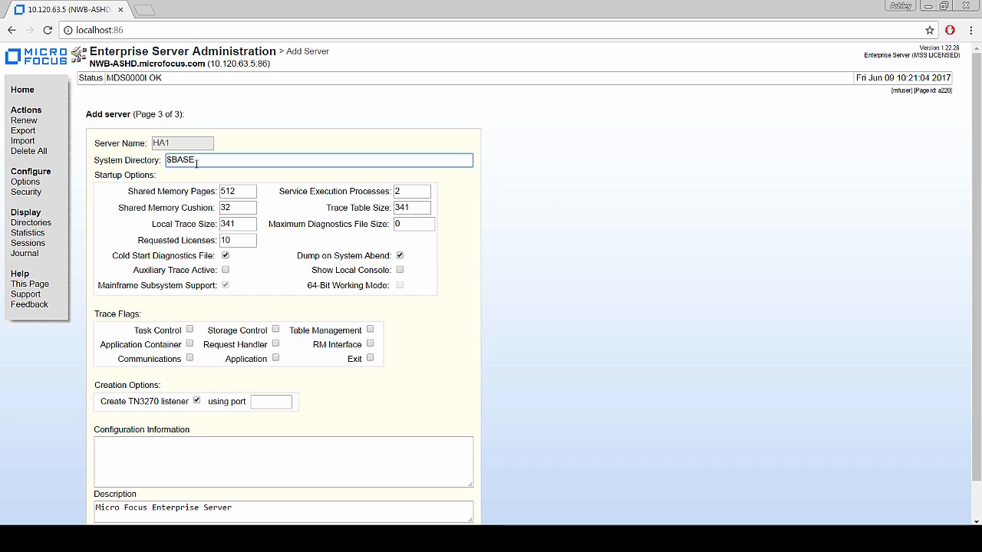
{"action": "type", "text": "\\HA1"}
{"action": "left_click", "coordinate": [399, 270]}
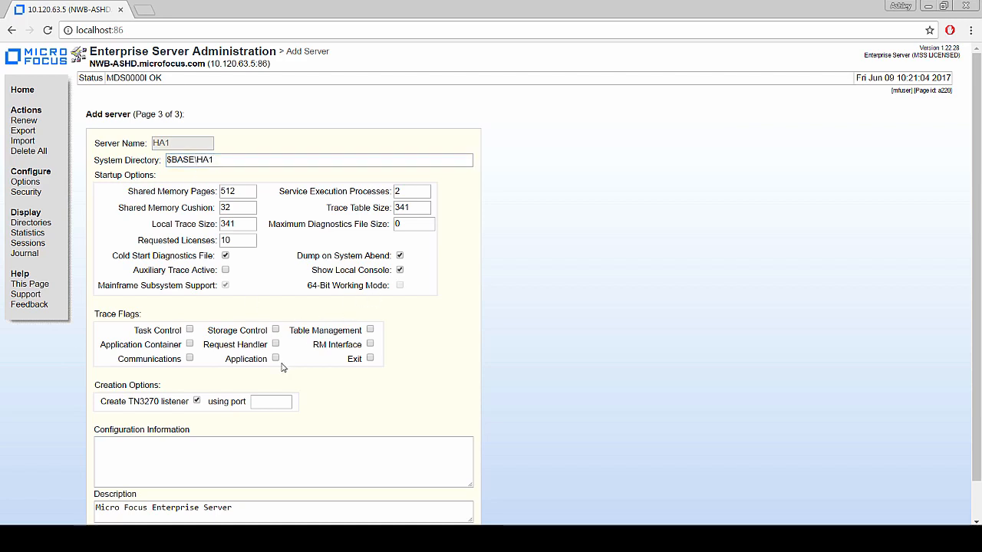
{"action": "left_click", "coordinate": [272, 403]}
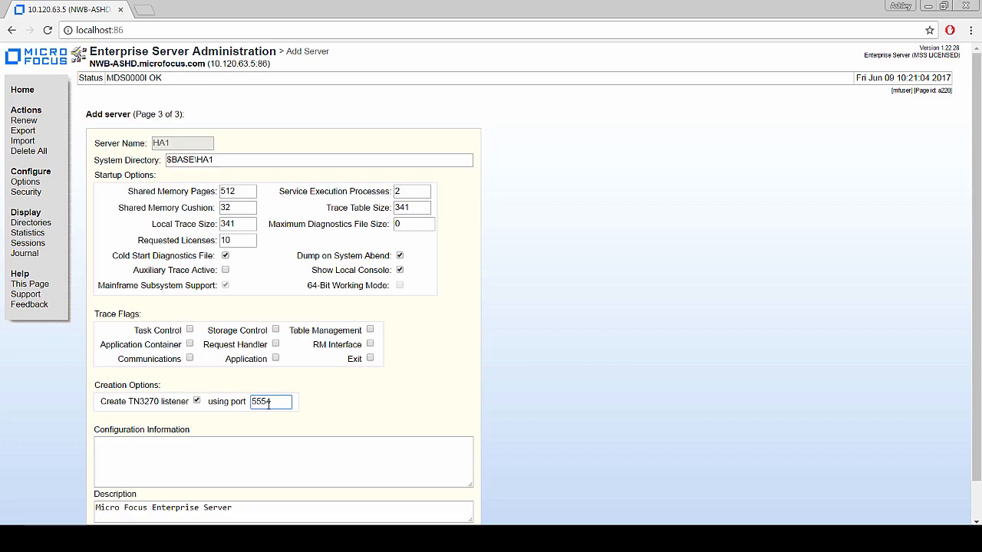
{"action": "left_click", "coordinate": [226, 457]}
{"action": "type", "text": "[ES-Environment] BASE=C:\\Demo"}
Add FSWRKDIR=$BASE\HA1 and ES_HA_VSAM=Y;HA1,localhost,9045,86;HA2,localhost,9046,86;HA3,localhost,9047,86 lines.
{"action": "key", "text": "Return"}
{"action": "type", "text": "FS"}
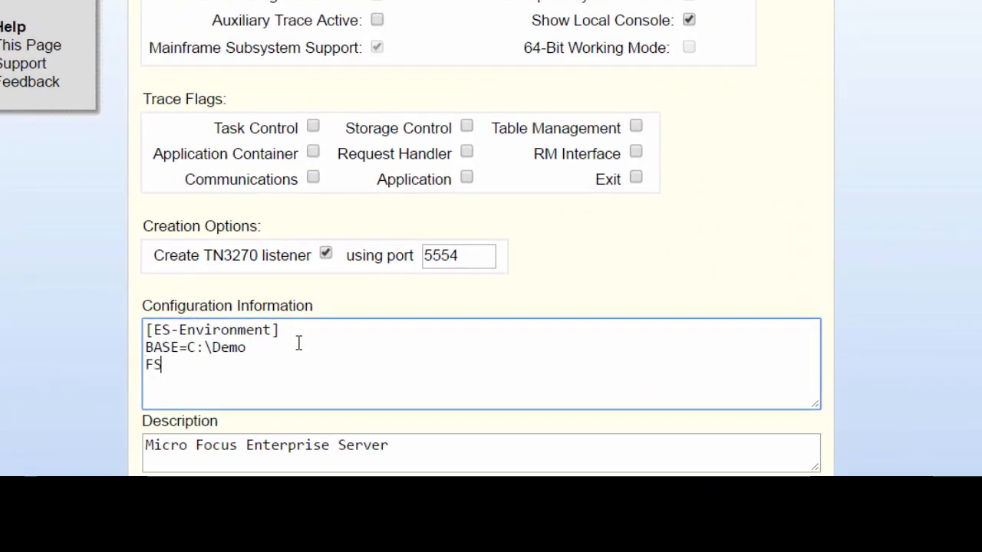
{"action": "type", "text": "WRKDIR="}
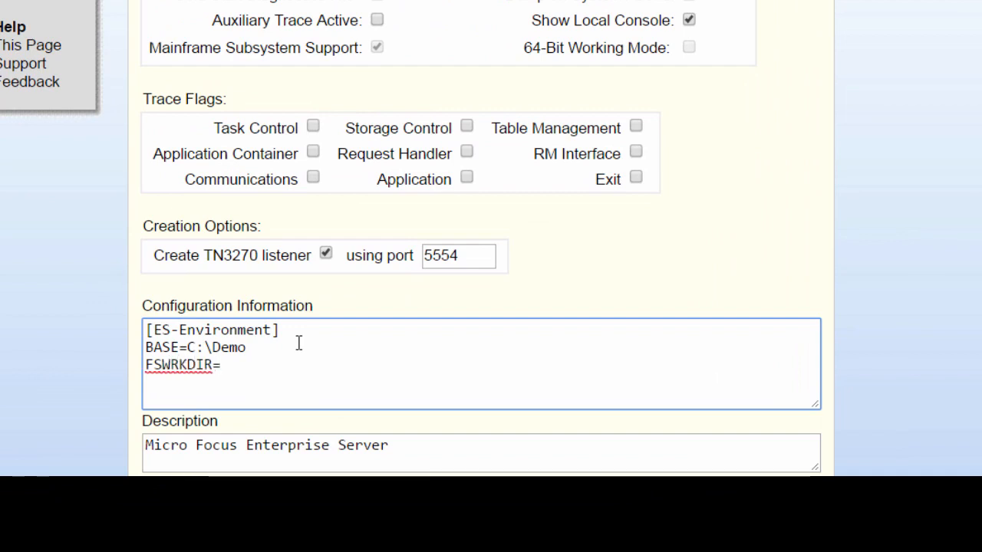
{"action": "type", "text": "$BASE\\HA1"}
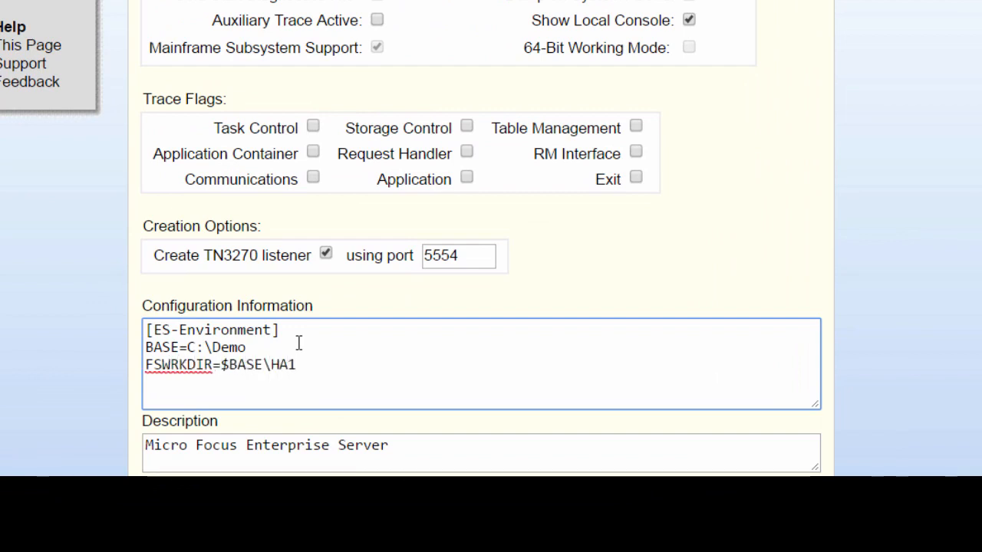
{"action": "key", "text": "Return"}
{"action": "type", "text": "ES"}
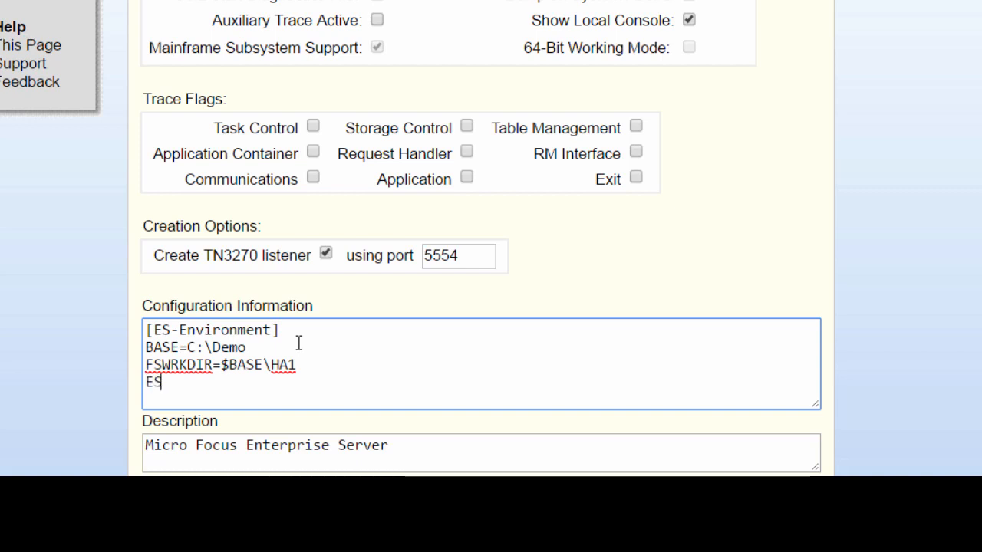
{"action": "type", "text": "_HA_VSAM="}
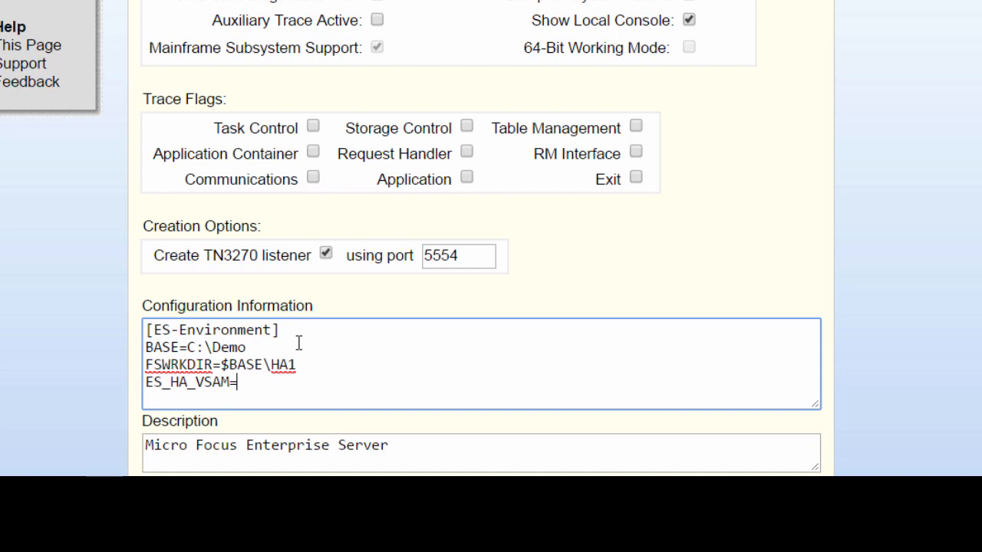
{"action": "type", "text": "T"}
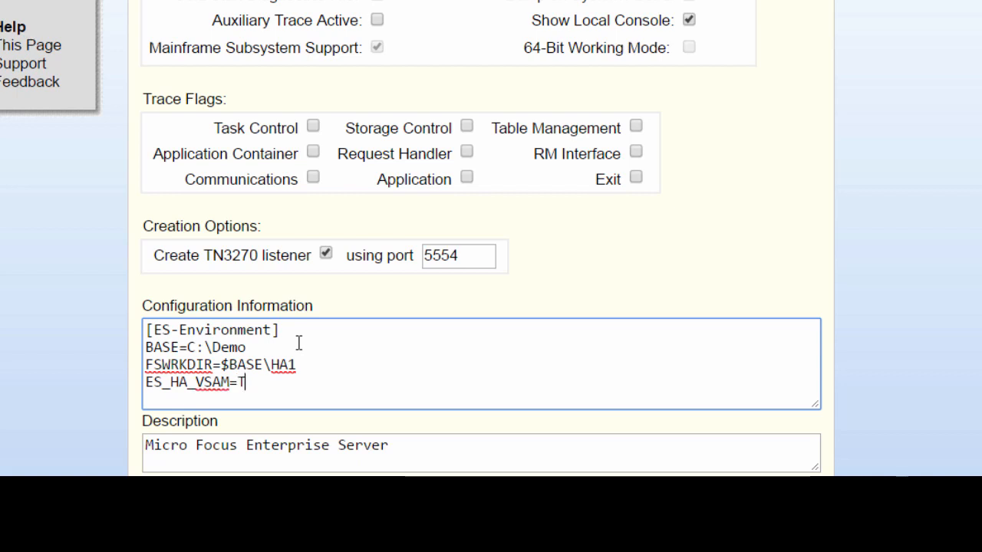
{"action": "key", "text": "BackSpace"}
{"action": "type", "text": "S"}
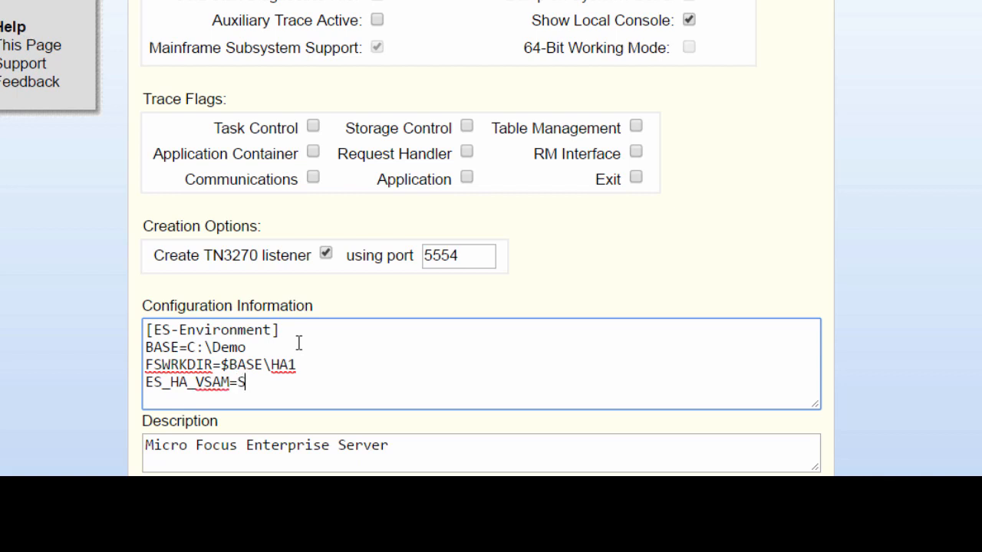
{"action": "key", "text": "BackSpace"}
{"action": "type", "text": "Y;"}
{"action": "type", "text": "HA1,local"}
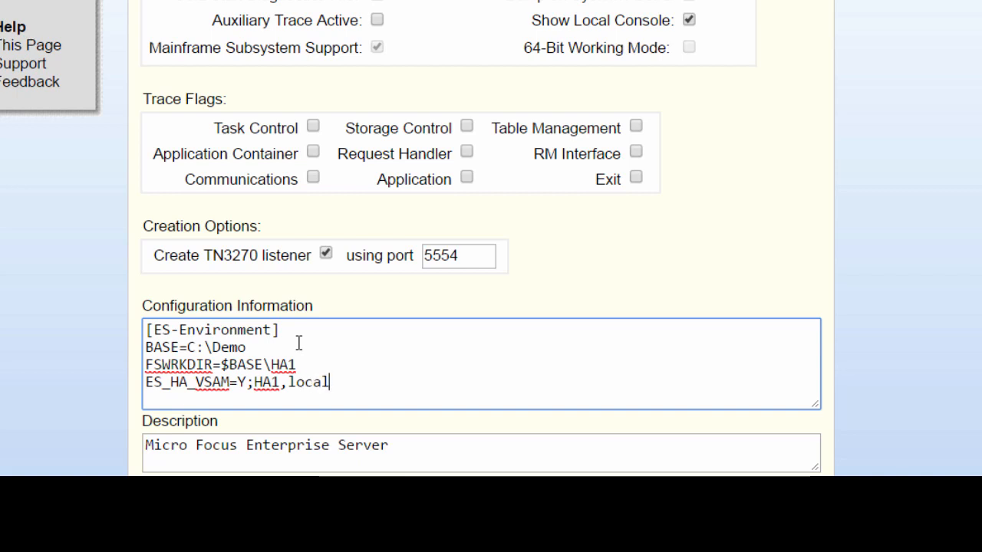
{"action": "type", "text": "host,"}
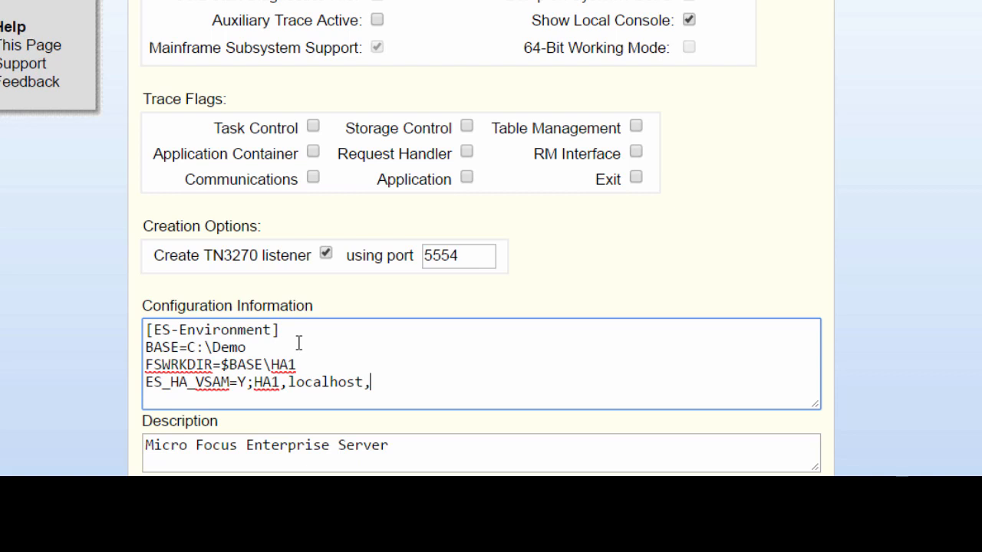
{"action": "type", "text": "9045,"}
{"action": "type", "text": "86;HA2"}
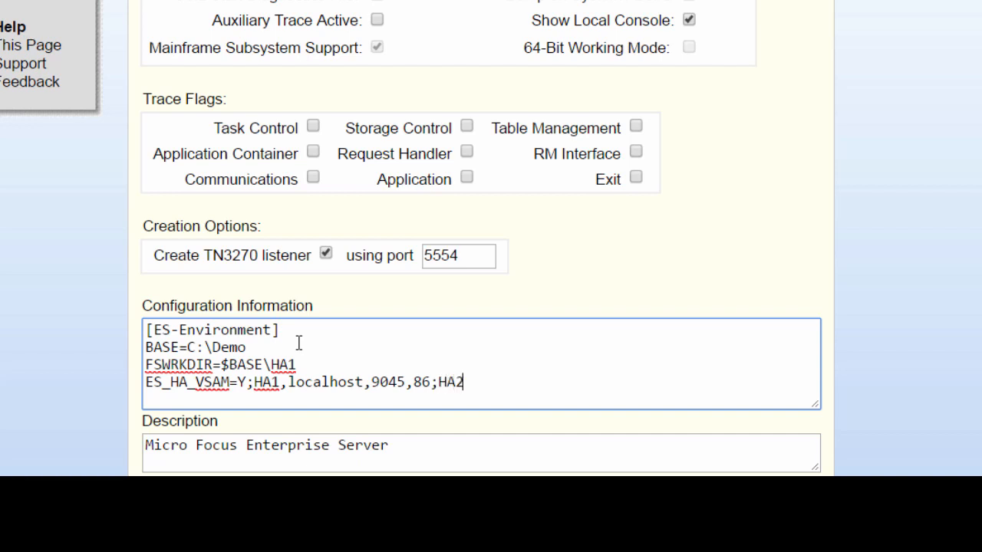
{"action": "type", "text": ",localhost,"}
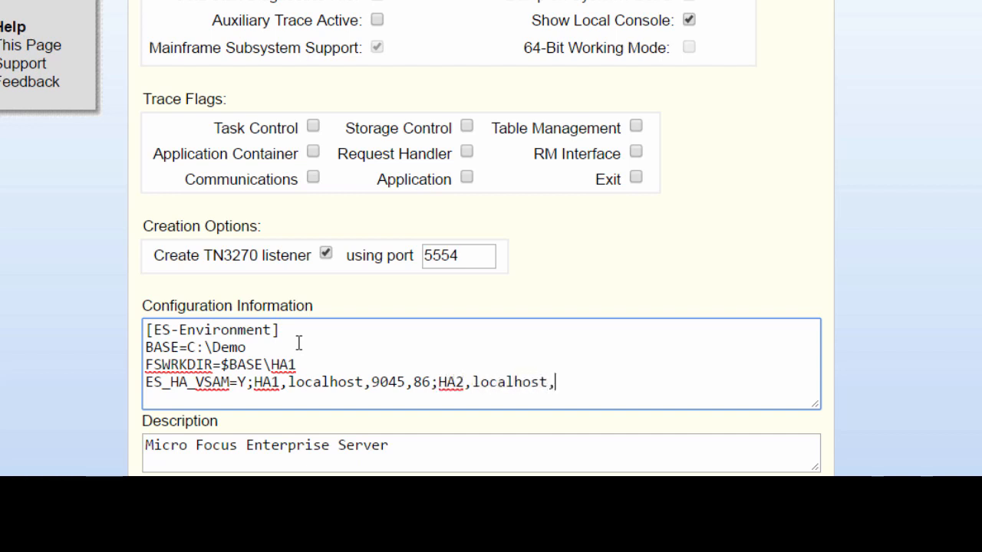
{"action": "type", "text": "9046,86;HA3"}
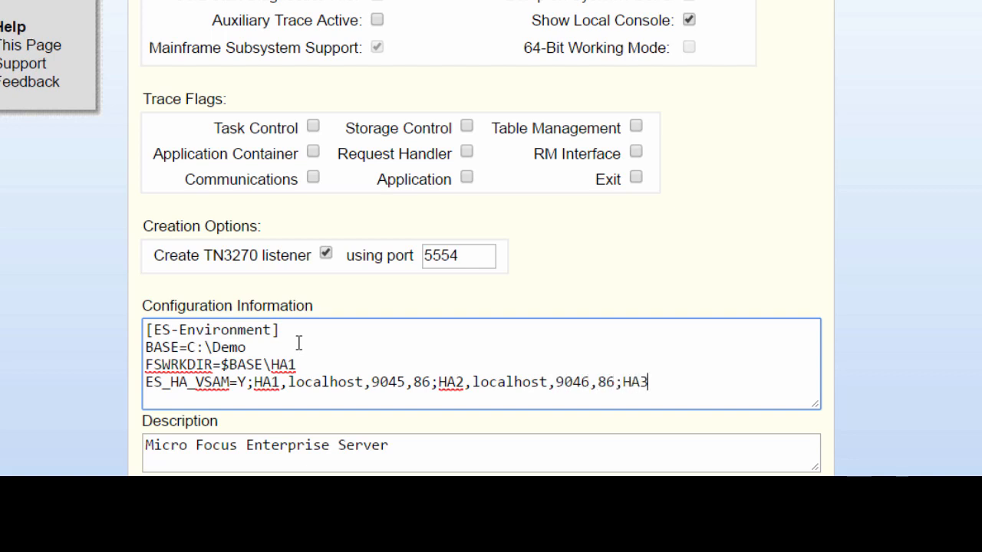
{"action": "type", "text": ",localhost,"}
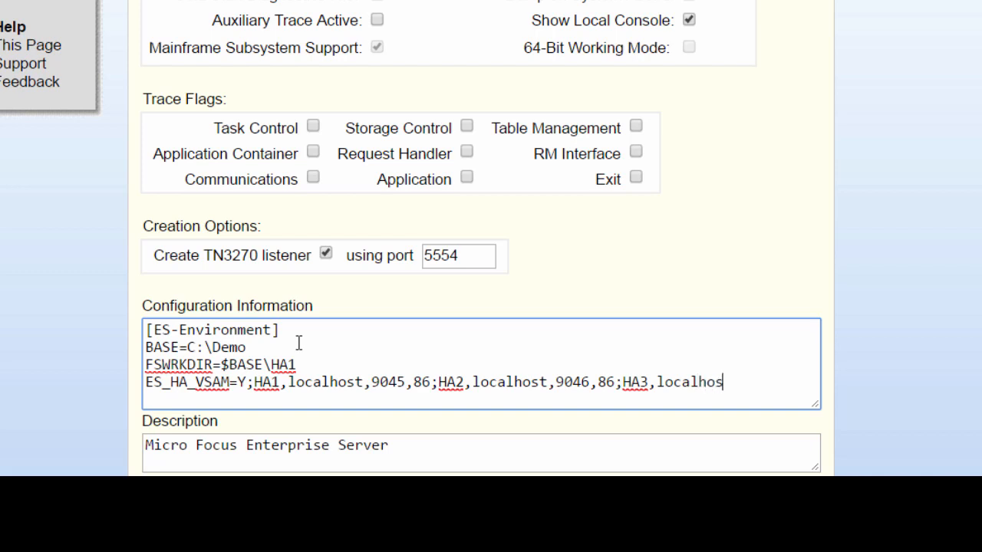
{"action": "type", "text": "9047,86"}
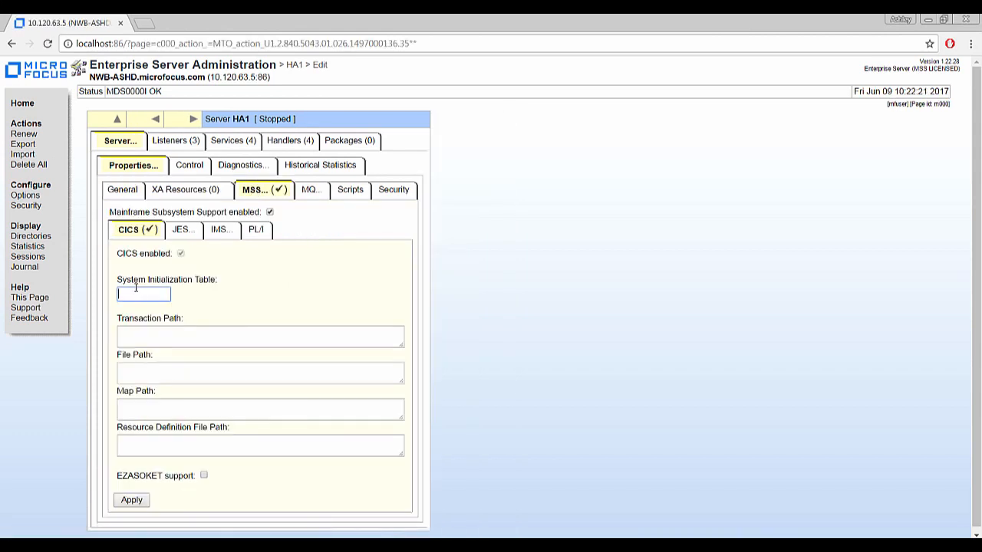
Apply HA1's CICS settings: SIT BANKSITI, $BASE\loadlib paths, $BASE\cfg resource definitions.
{"action": "type", "text": "BANKSITI"}
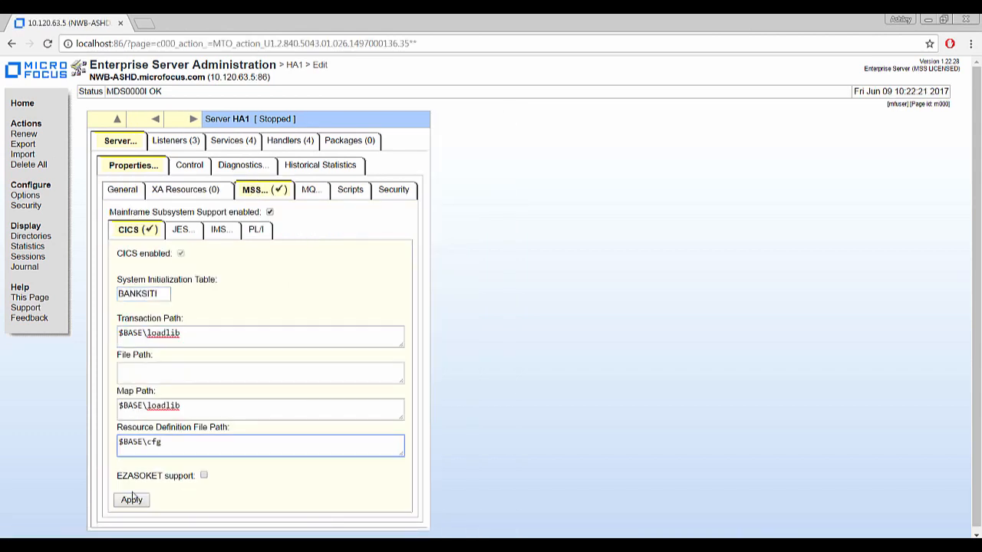
{"action": "left_click", "coordinate": [131, 500]}
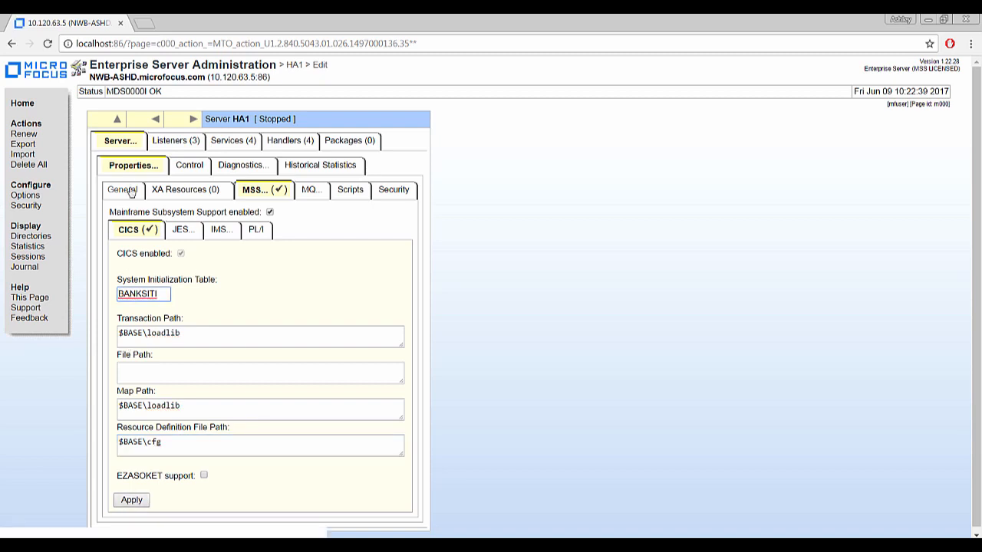
On HA1's Listeners tab, add a listener FS1 with the Fileshare conversation type.
{"action": "left_click", "coordinate": [182, 146]}
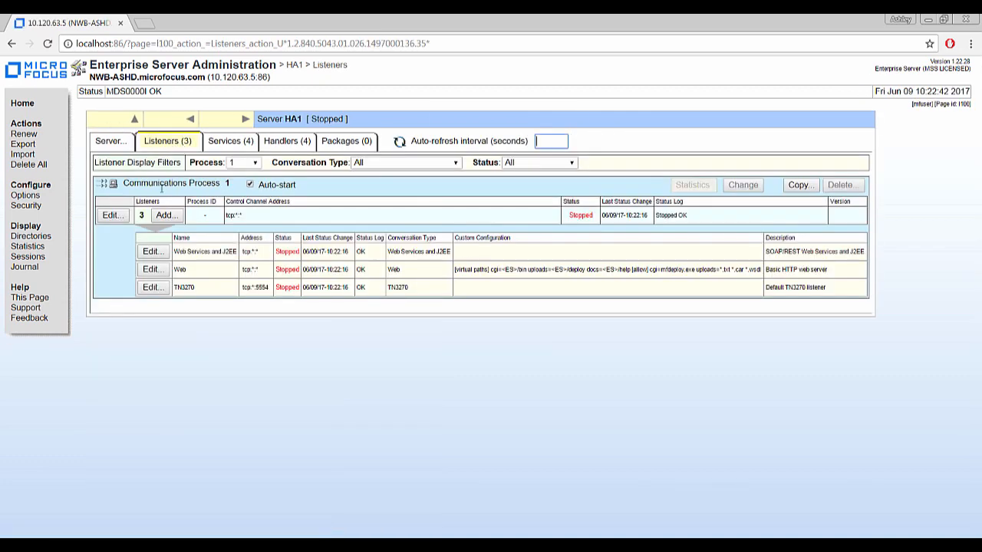
{"action": "left_click", "coordinate": [167, 217]}
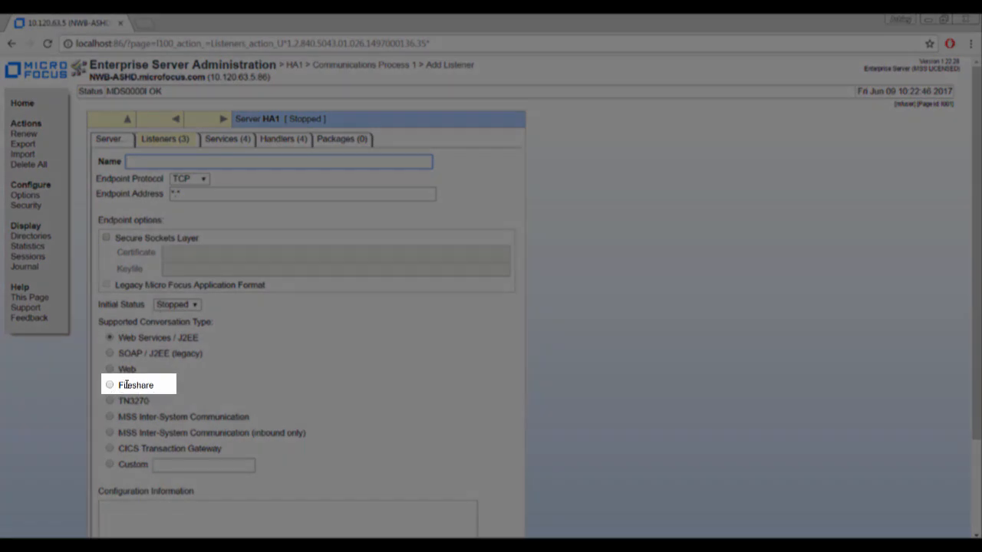
{"action": "left_click", "coordinate": [109, 386]}
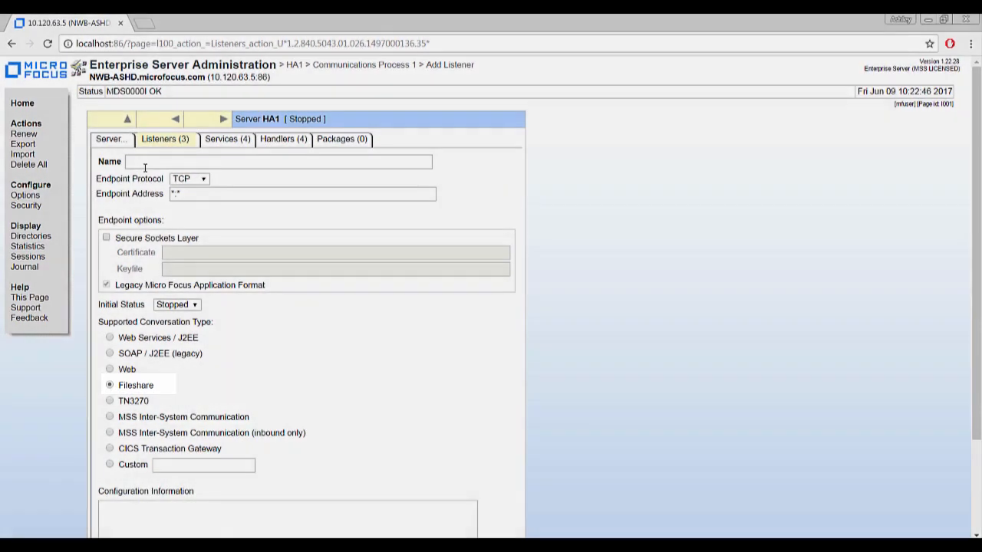
{"action": "left_click", "coordinate": [144, 165]}
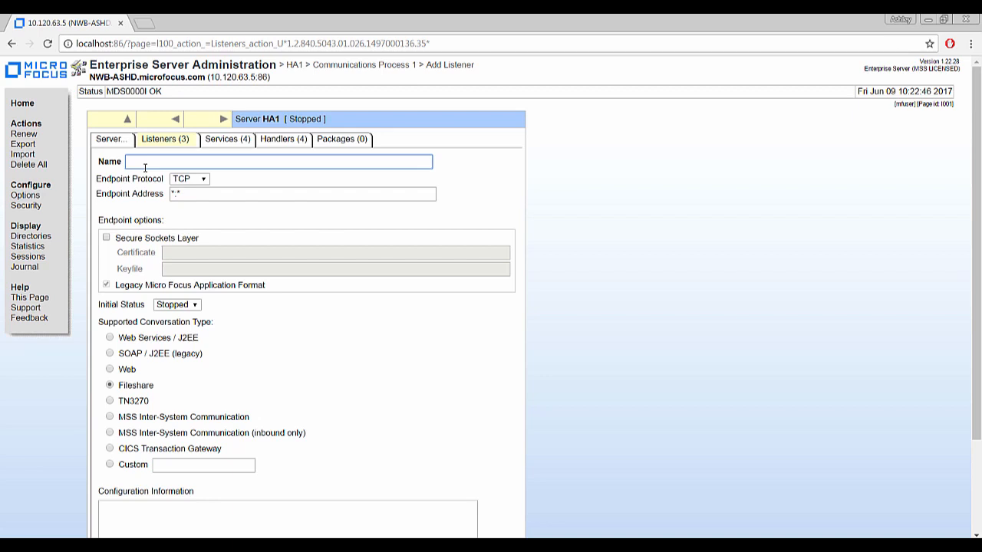
{"action": "type", "text": "FS1"}
{"action": "scroll", "coordinate": [97, 207], "scroll_direction": "down", "scroll_amount": 3}
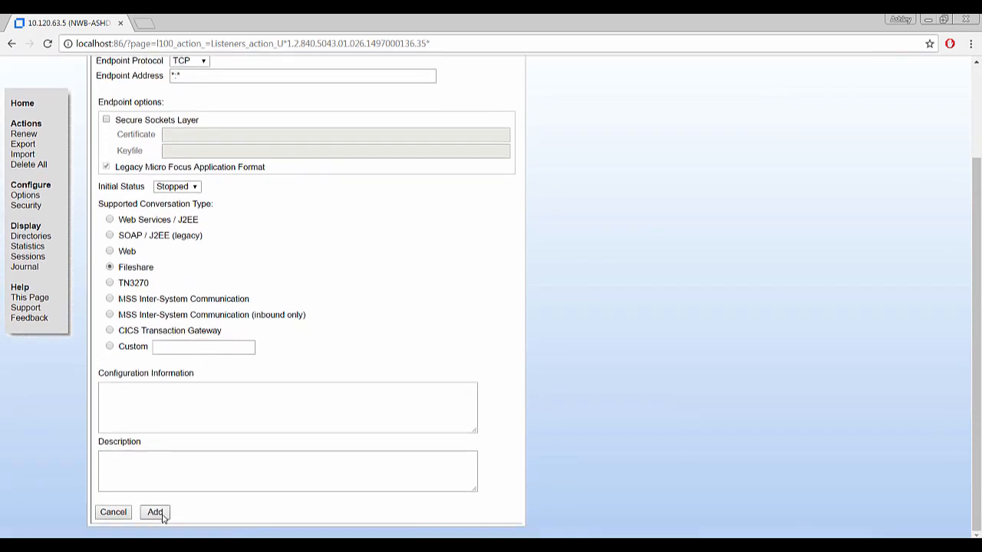
{"action": "left_click", "coordinate": [161, 516]}
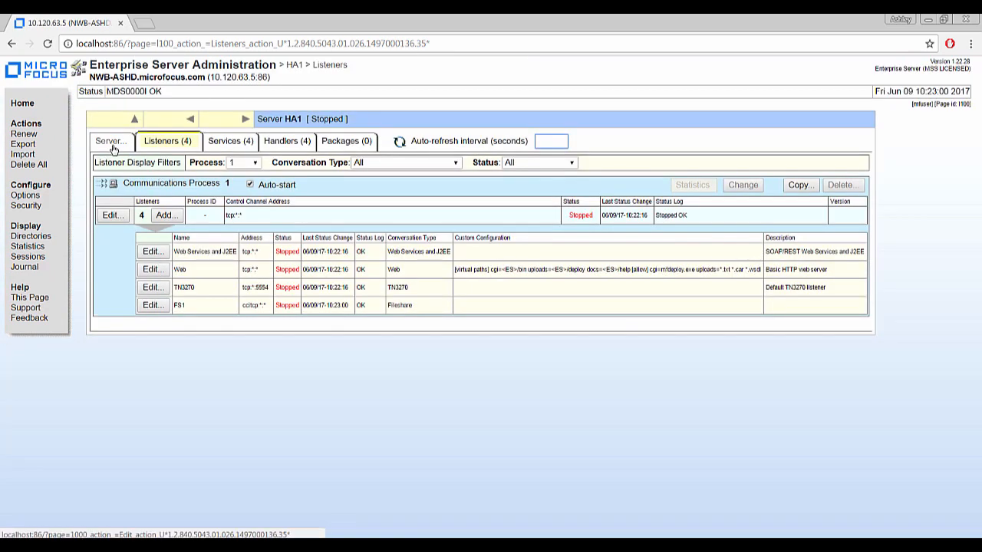
Copy the HA1 server to a new server named HA2.
{"action": "left_click", "coordinate": [112, 145]}
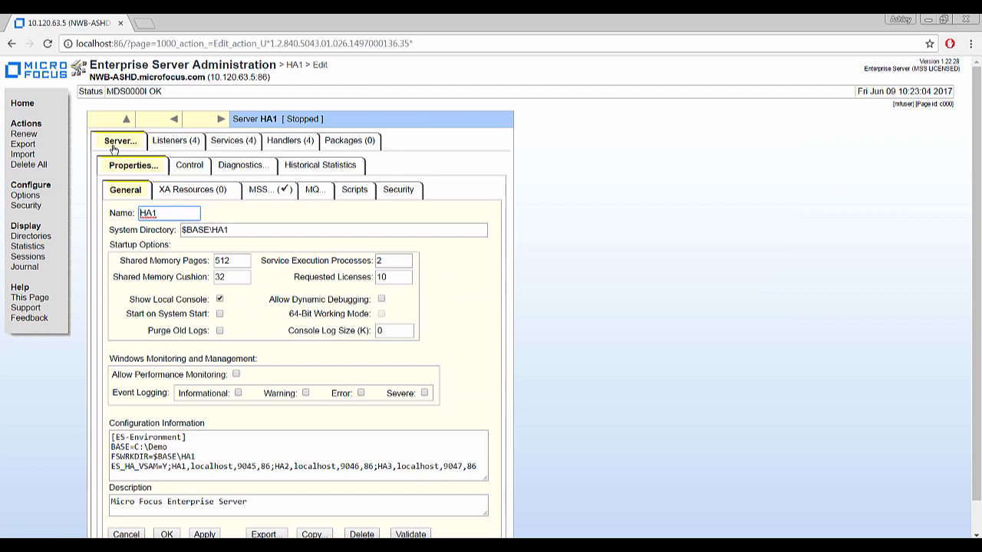
{"action": "scroll", "coordinate": [88, 277], "scroll_direction": "down", "scroll_amount": 1}
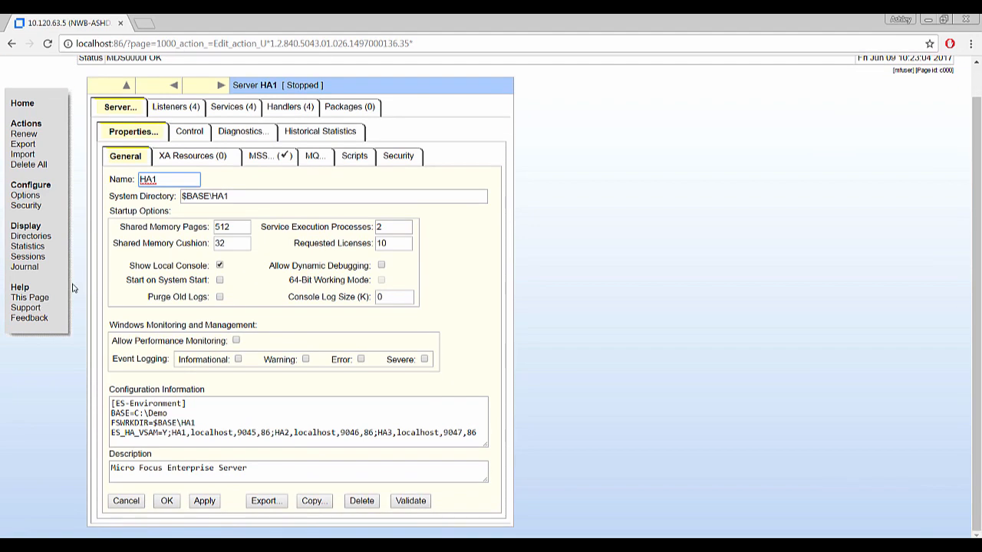
{"action": "left_click", "coordinate": [311, 504]}
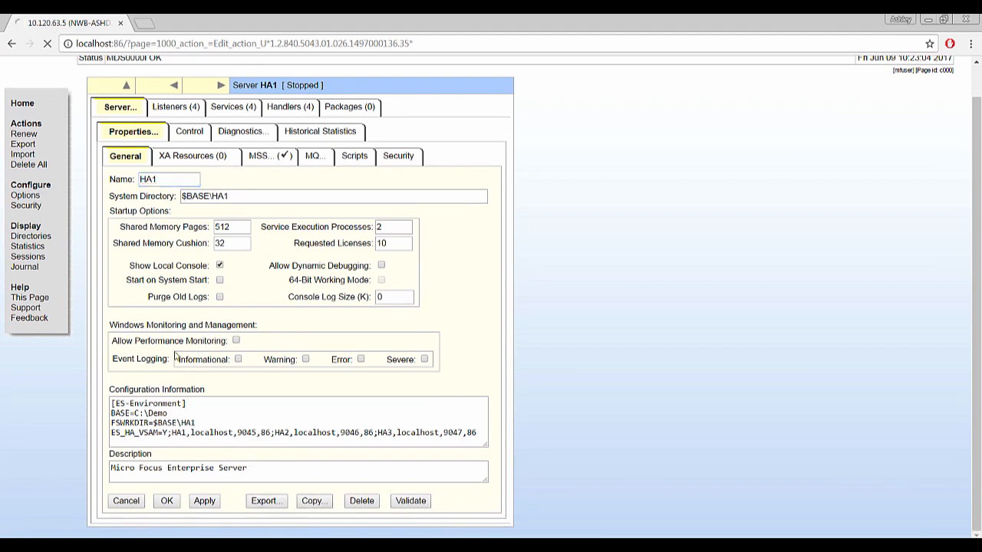
{"action": "left_click", "coordinate": [143, 223]}
{"action": "type", "text": "HA2"}
{"action": "left_click", "coordinate": [144, 293]}
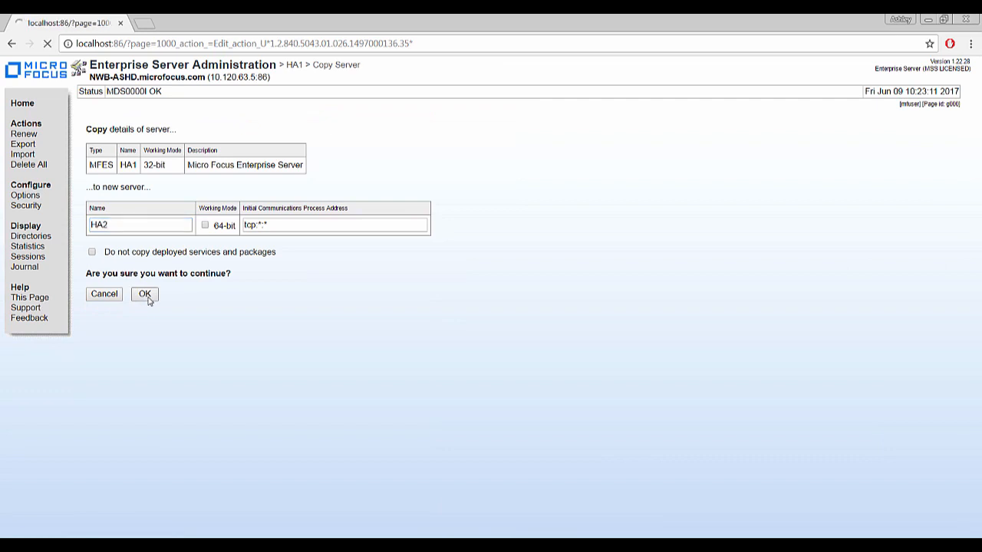
Change HA2's system directory and FSWRKDIR to $BASE\HA2.
{"action": "left_click", "coordinate": [92, 230]}
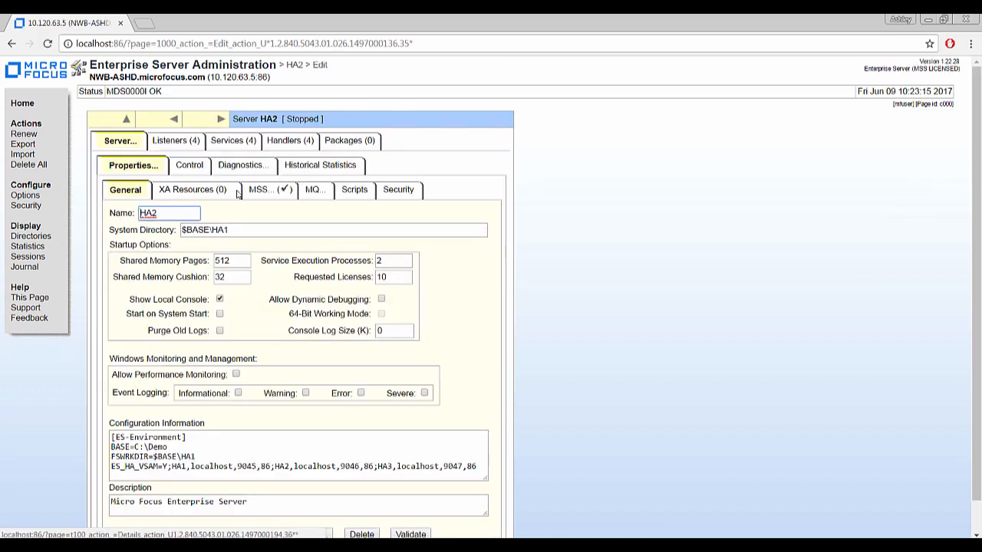
{"action": "left_click", "coordinate": [256, 234]}
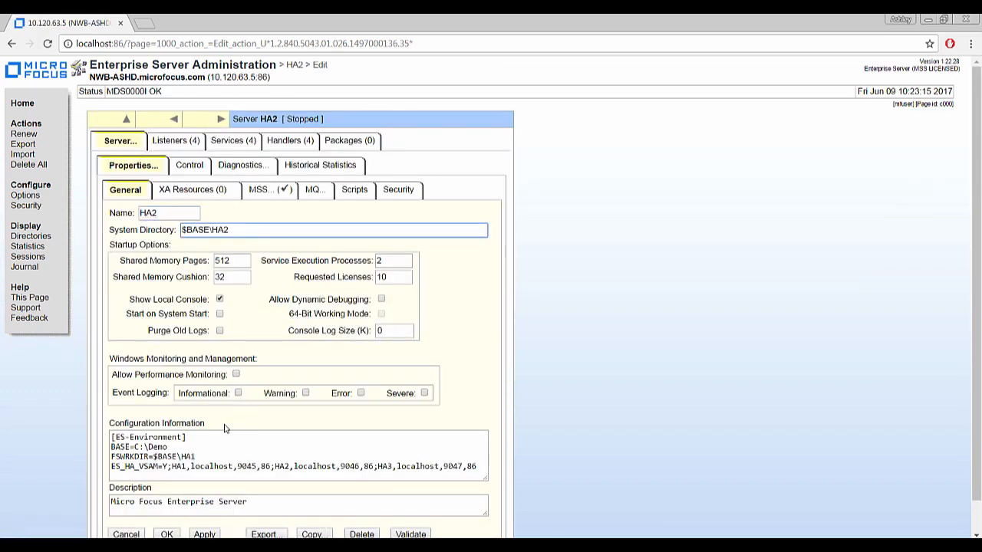
{"action": "left_click", "coordinate": [199, 455]}
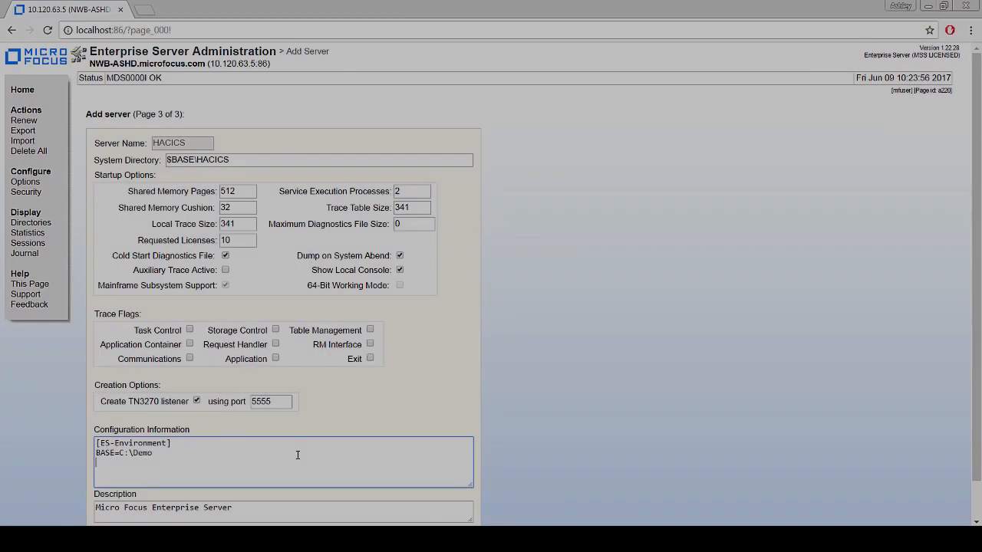
Add FHREDIR=$BASE\cfg\fhredir.cfg to HACICS's Configuration Information.
{"action": "type", "text": "FHREDIR="}
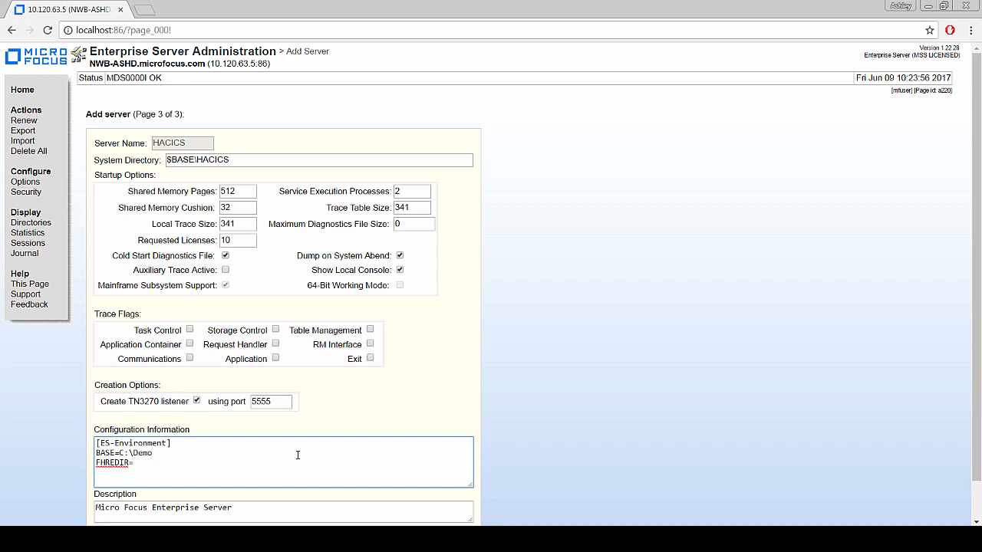
{"action": "type", "text": "$BAS"}
{"action": "type", "text": "cfg\\fhredir.cfg"}
{"action": "scroll", "coordinate": [505, 414], "scroll_direction": "down", "scroll_amount": 1}
Create HACICS and apply its CICS settings: SIT BANKSITX, $BASE\loadlib paths, $BASE\cfg resources.
{"action": "left_click", "coordinate": [203, 499]}
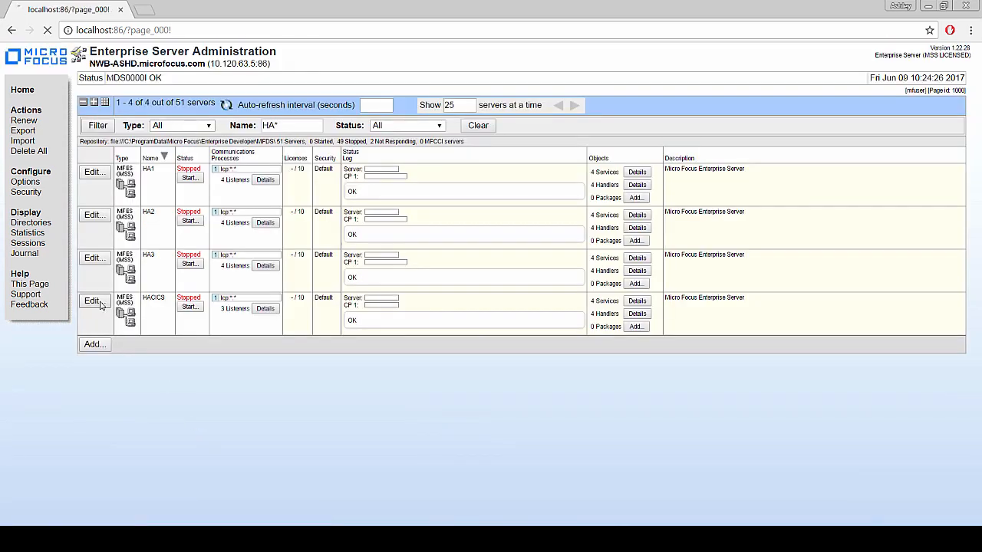
{"action": "left_click", "coordinate": [92, 300]}
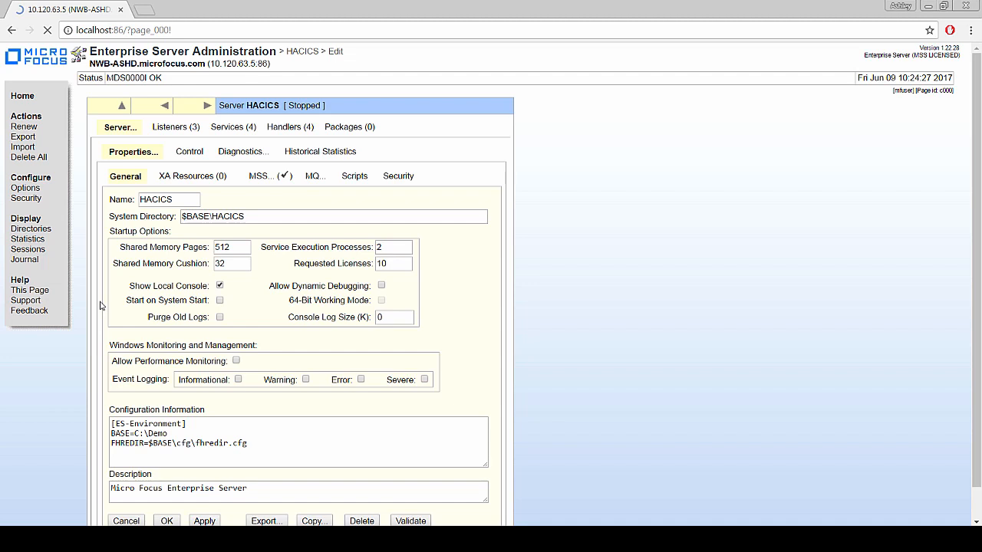
{"action": "left_click", "coordinate": [272, 176]}
{"action": "left_click", "coordinate": [148, 282]}
{"action": "type", "text": "B"}
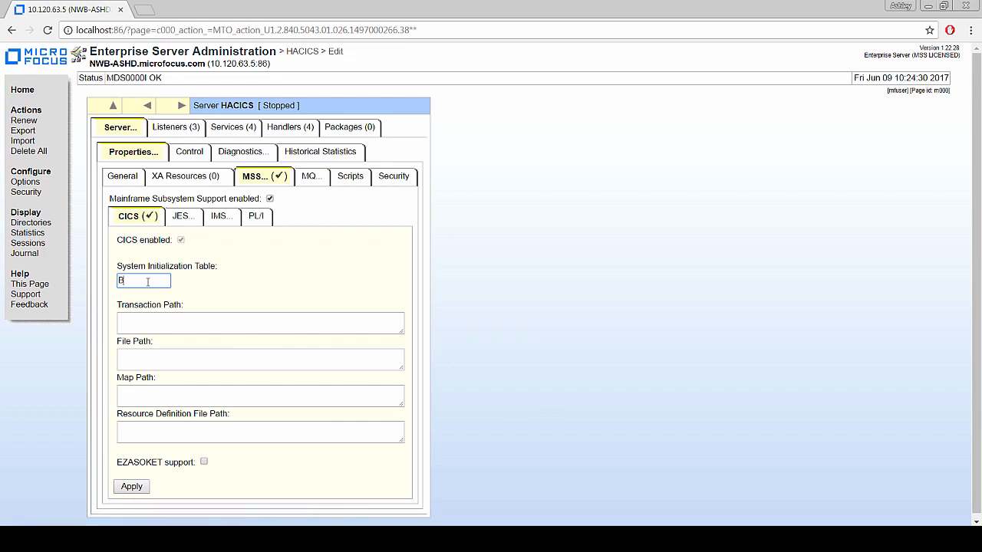
{"action": "type", "text": "ANKSITX"}
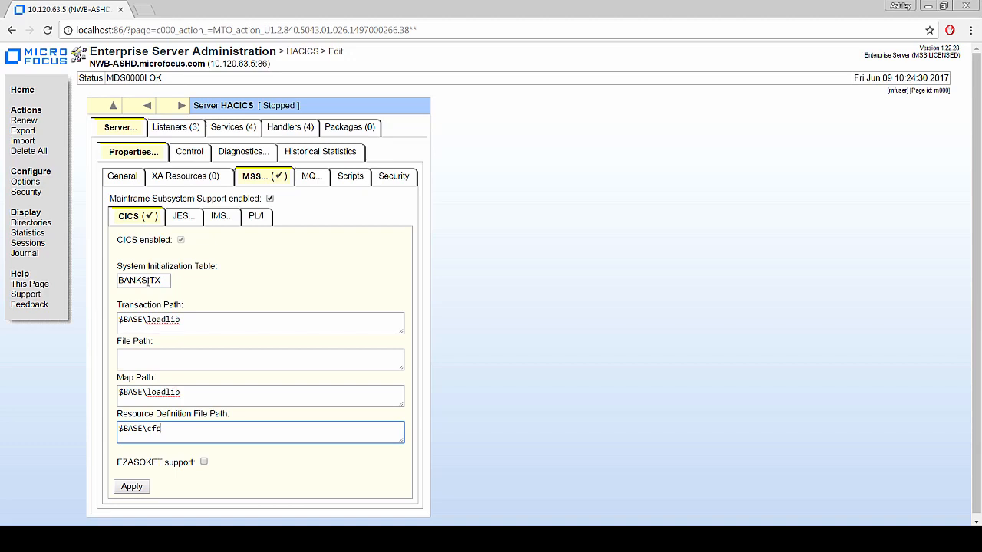
{"action": "left_click", "coordinate": [132, 486]}
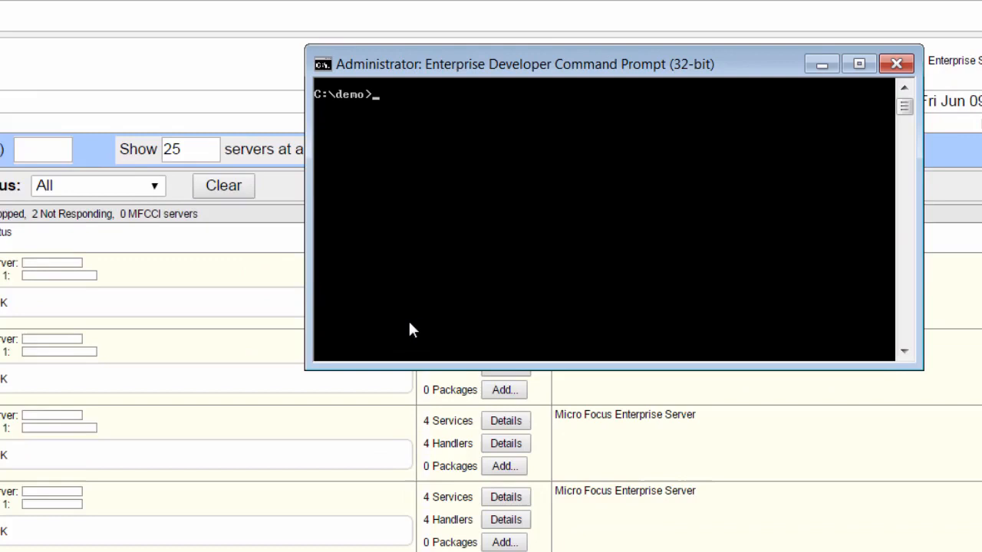
{"action": "type", "text": "cd"}
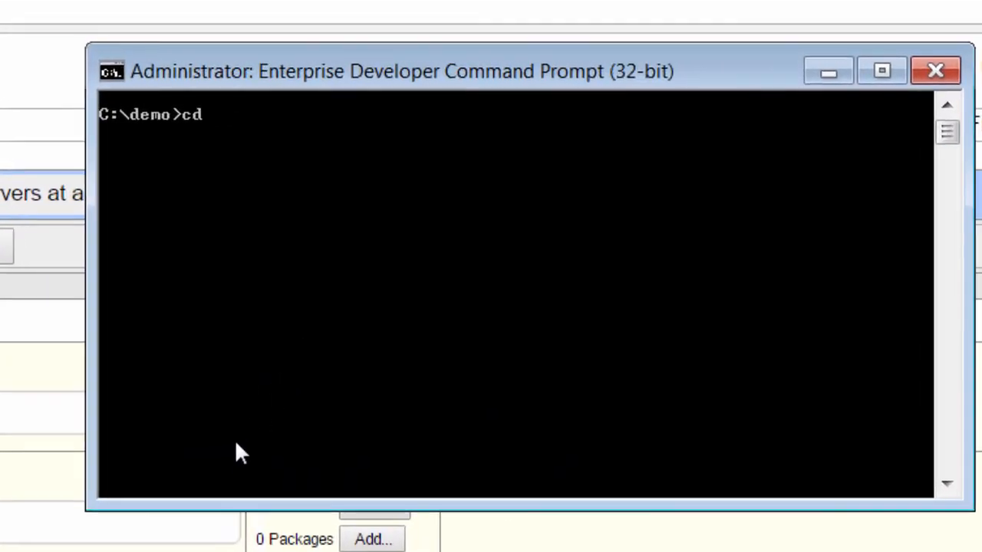
{"action": "type", "text": " HA1"}
In HA1, create dbase.ref with transaction log logtrans using fs -d dbase.ref -ltf logtrans -ltt f.
{"action": "key", "text": "Return"}
{"action": "type", "text": "fs -"}
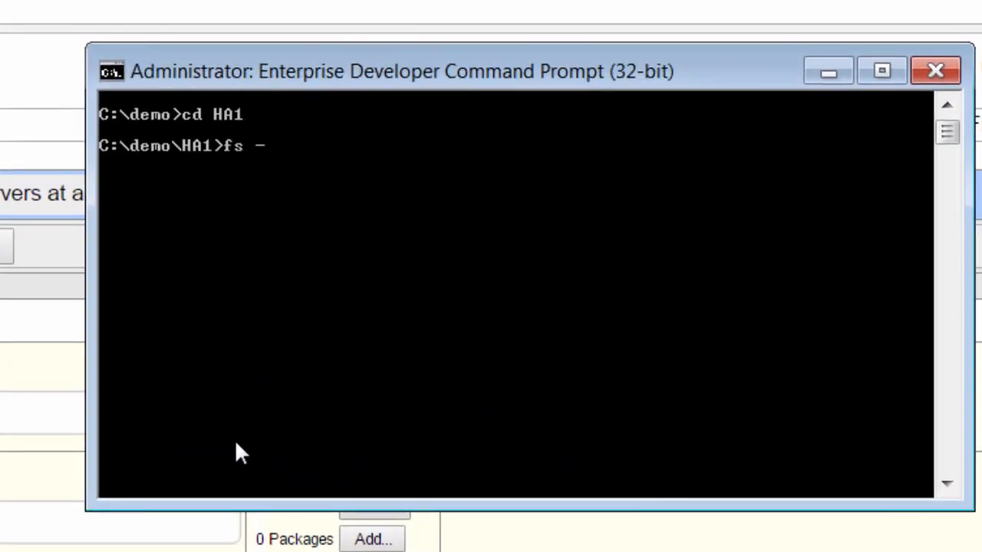
{"action": "type", "text": "d dbase.ref"}
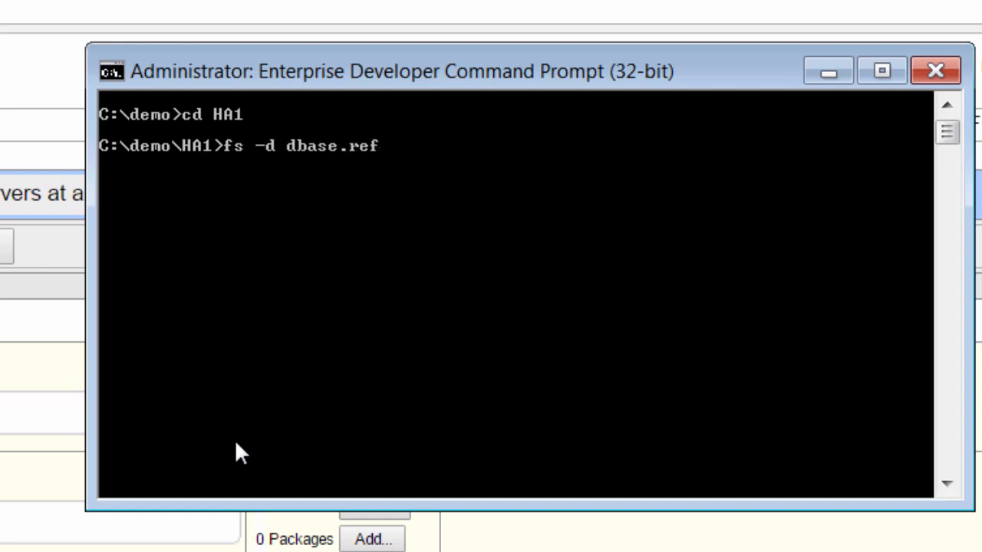
{"action": "type", "text": " -ltf logtrans -ltt"}
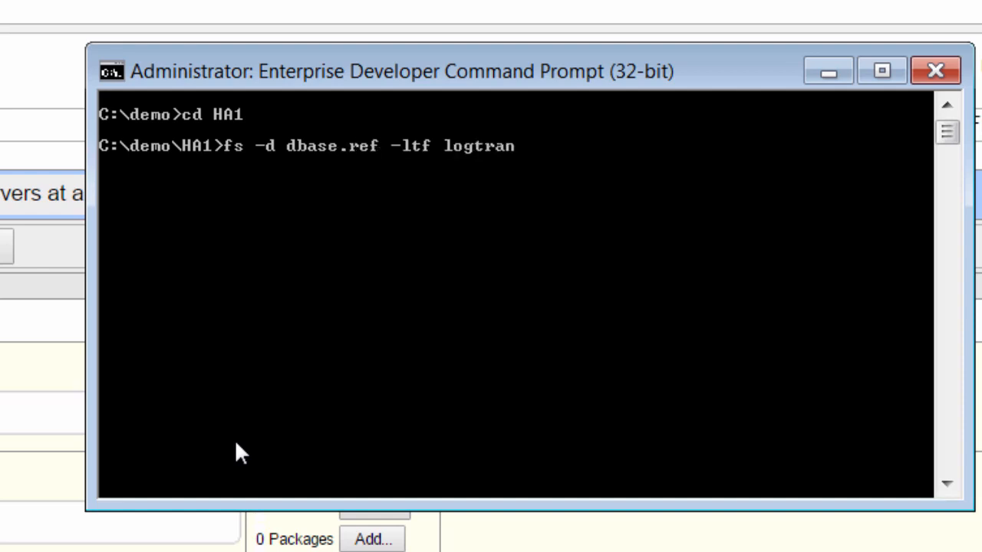
{"action": "type", "text": " f"}
{"action": "key", "text": "Return"}
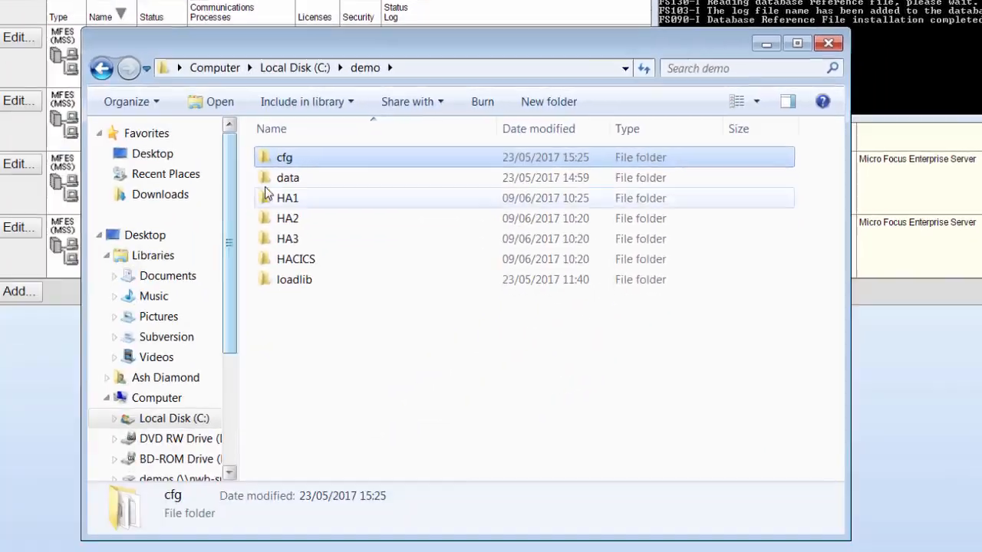
Register the data files in dbase.ref with fs -d dbase.ref -f data\*.
{"action": "double_click", "coordinate": [290, 136]}
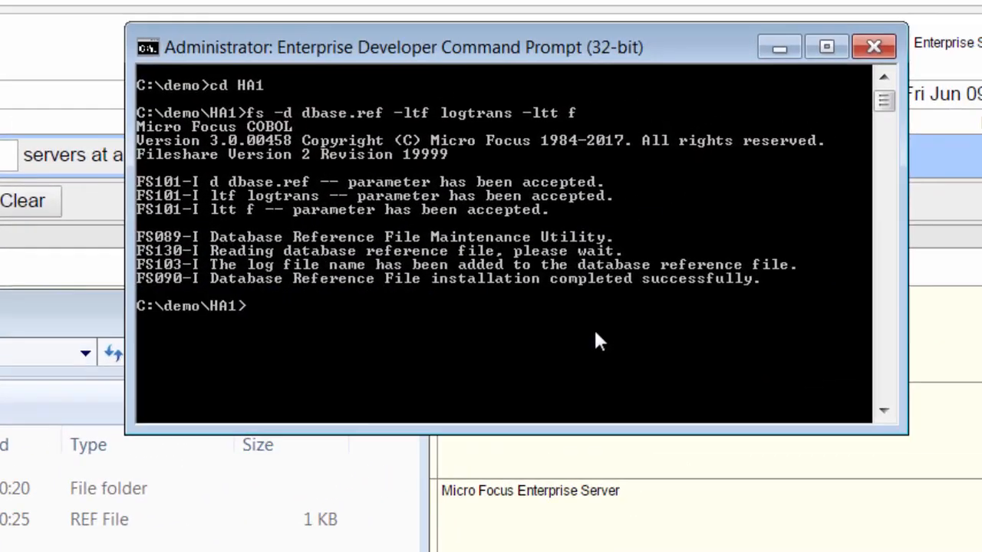
{"action": "type", "text": "fs -d dbase"}
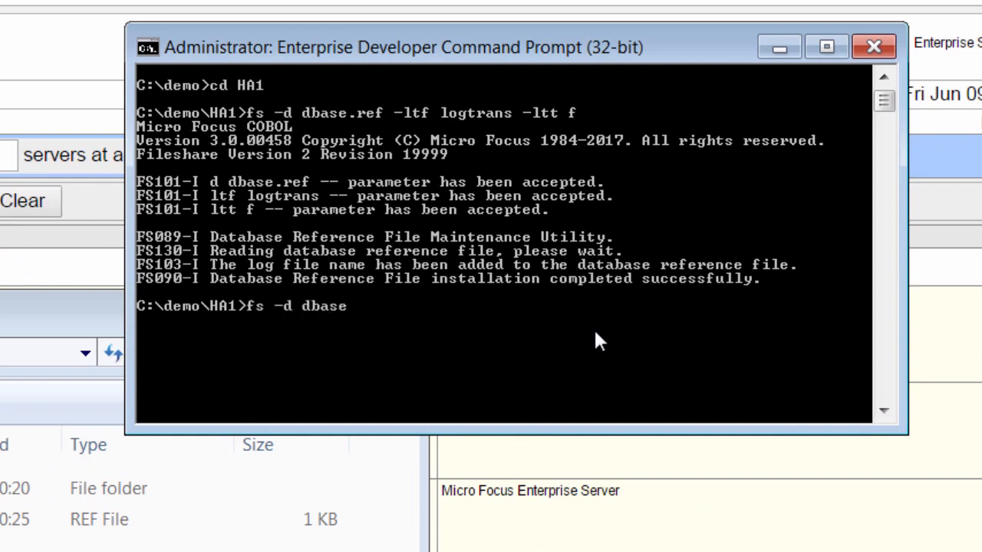
{"action": "type", "text": ".ref -f data\\*"}
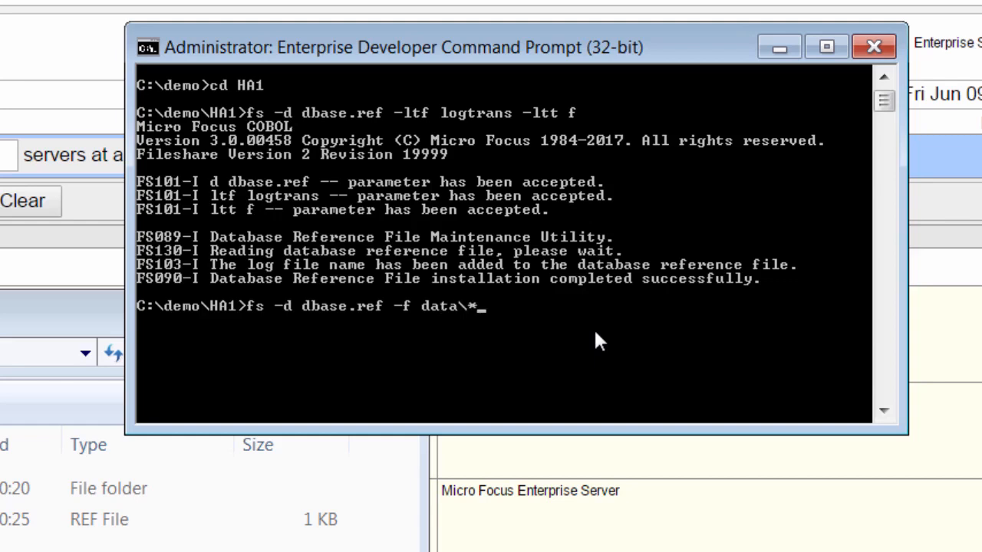
{"action": "key", "text": "Return"}
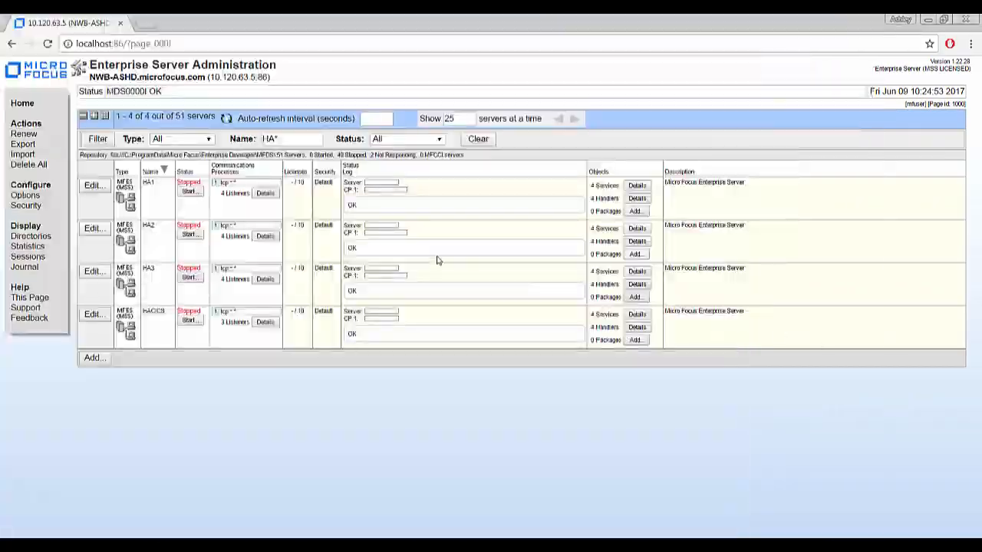
Refresh the server list and compare listeners: HA2's FS1 is Blocked, HA1's FS1 is Started.
{"action": "left_click", "coordinate": [226, 119]}
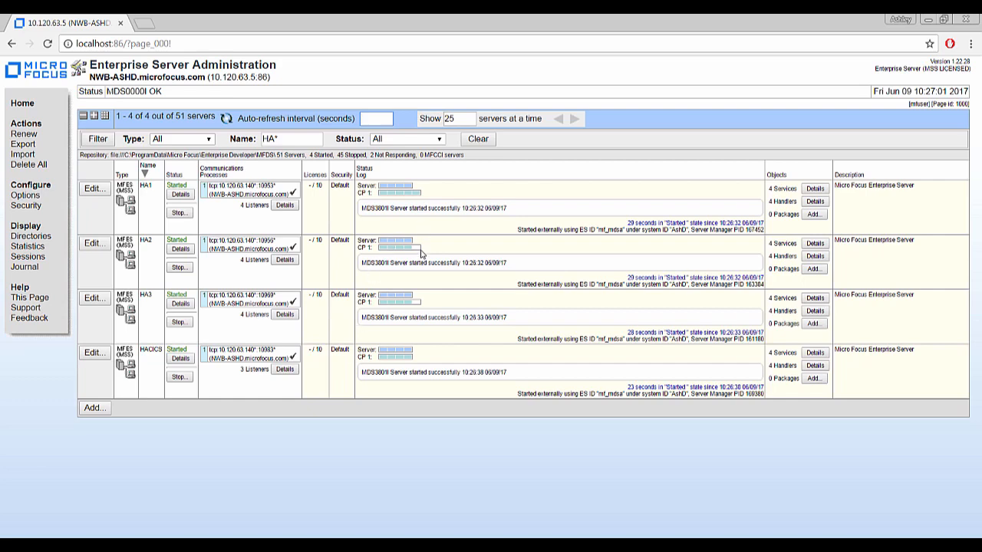
{"action": "left_click", "coordinate": [284, 261]}
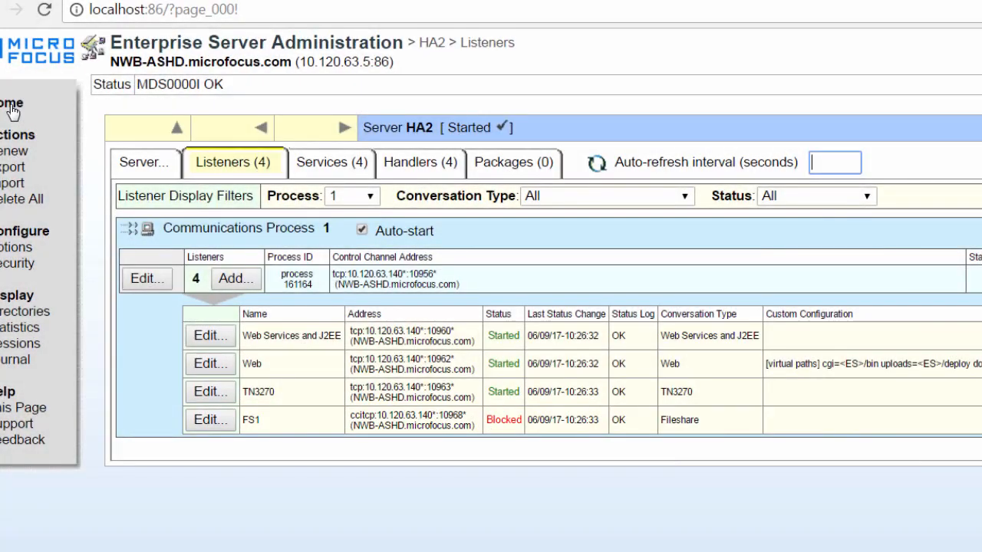
{"action": "left_click", "coordinate": [12, 109]}
{"action": "left_click", "coordinate": [410, 265]}
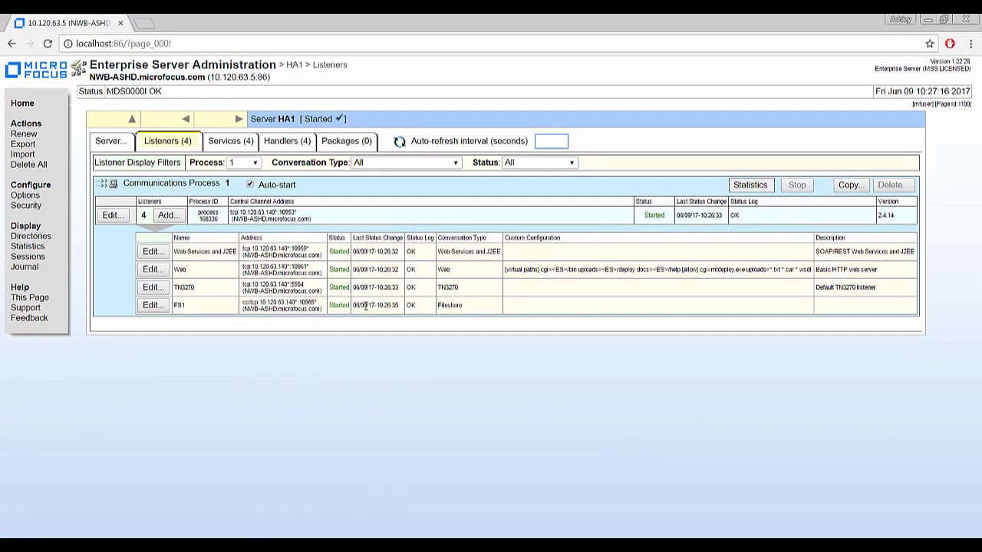
Launch HA1's ES Monitor & Control console from its Server Control page.
{"action": "left_click", "coordinate": [112, 142]}
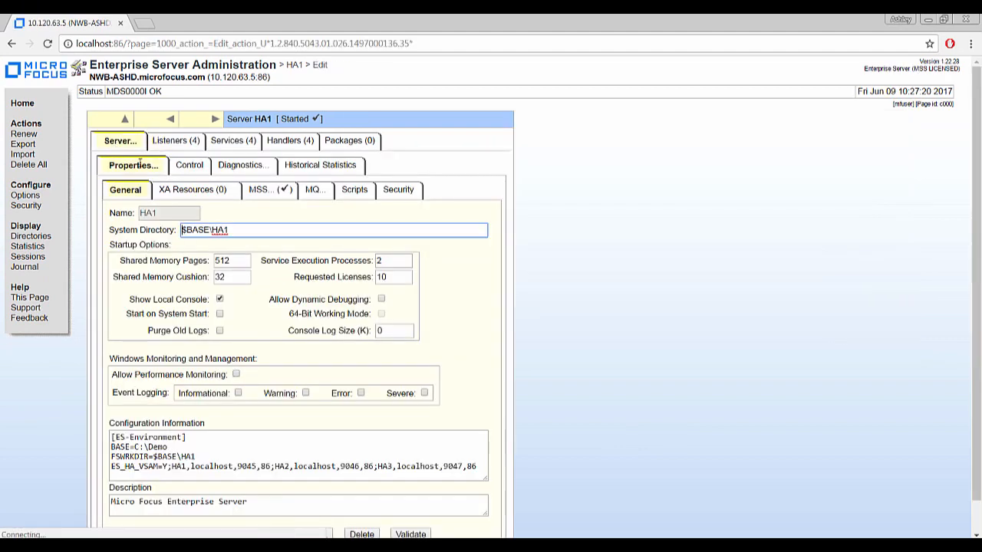
{"action": "left_click", "coordinate": [188, 165]}
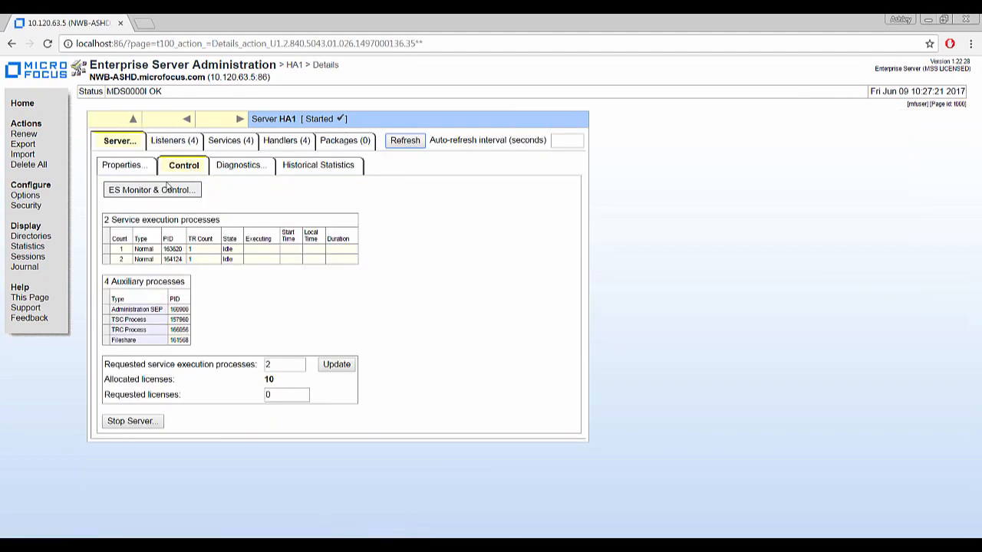
{"action": "left_click", "coordinate": [163, 189]}
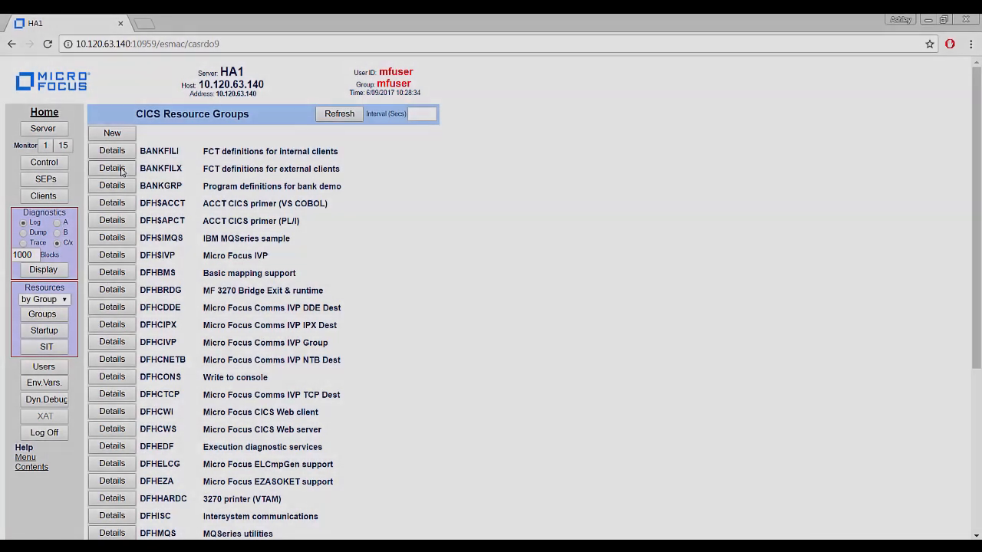
Inspect BANKFILX's BNKACC file definition (Fileshare server FS1), then set the Resources view to iFileshare.
{"action": "left_click", "coordinate": [119, 159]}
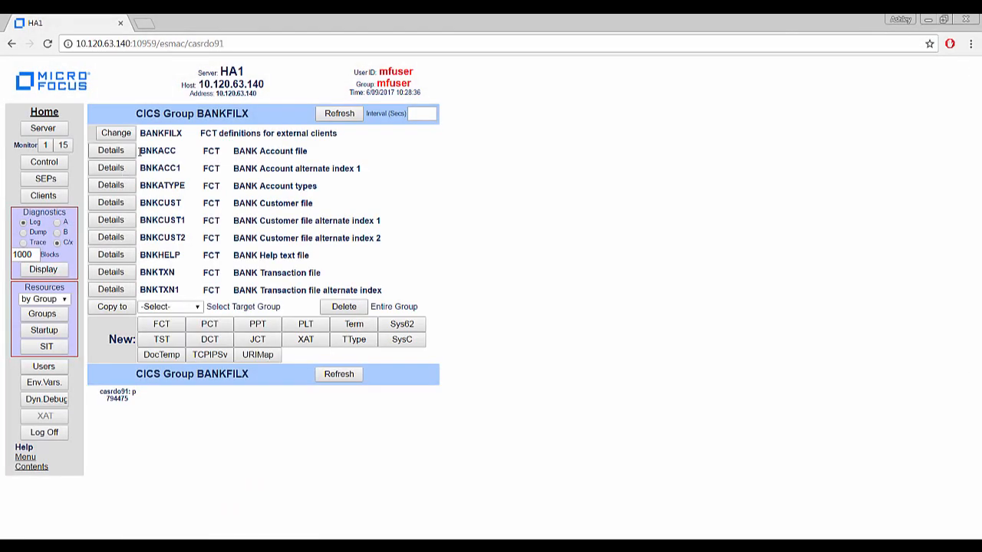
{"action": "left_click", "coordinate": [111, 153]}
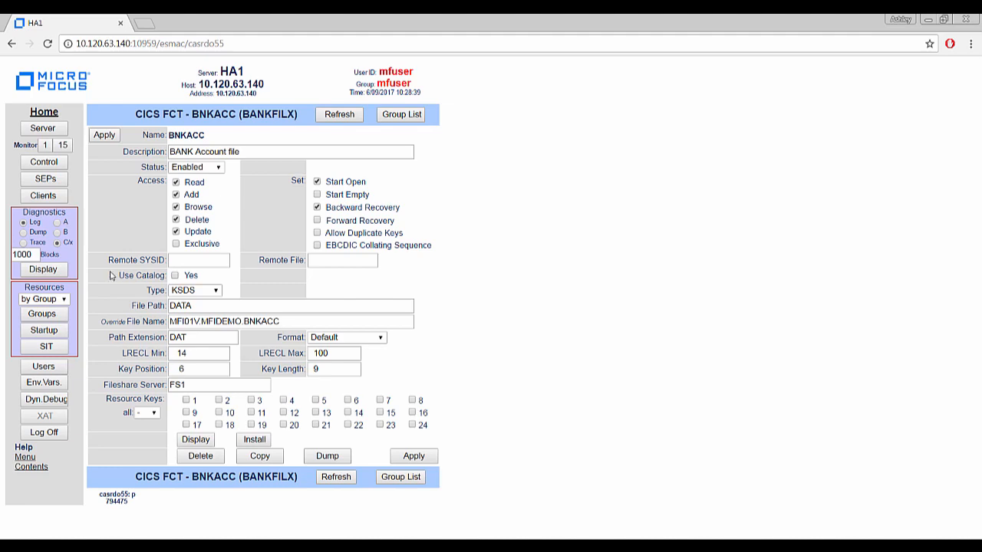
{"action": "left_click", "coordinate": [63, 299]}
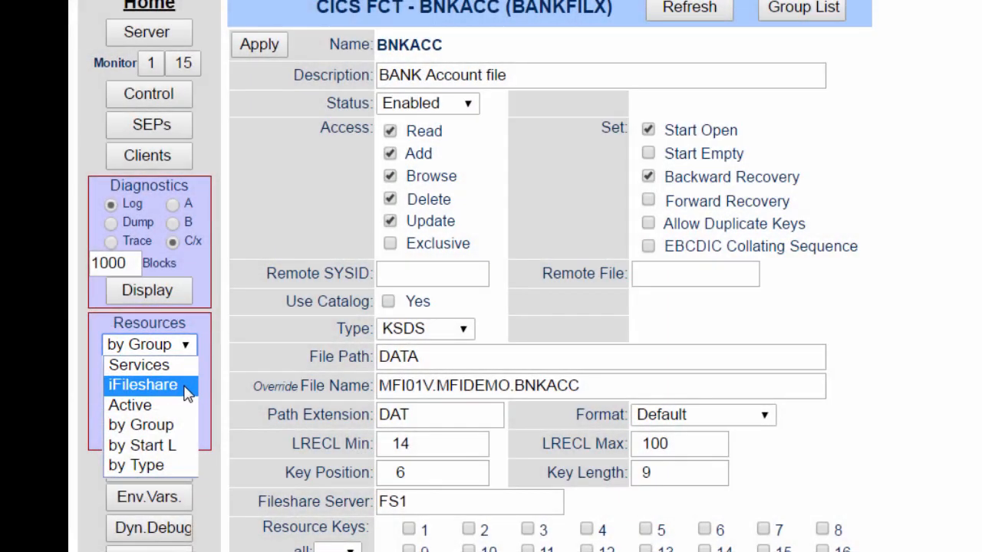
{"action": "left_click", "coordinate": [161, 385]}
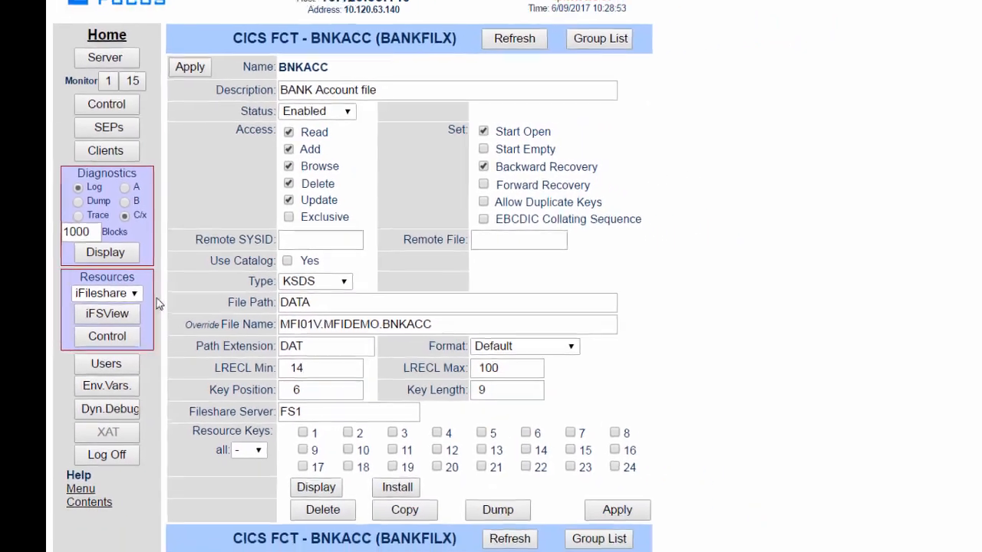
In iFSView, query HA1's Fileshare status, its open files and its statistics.
{"action": "left_click", "coordinate": [111, 308]}
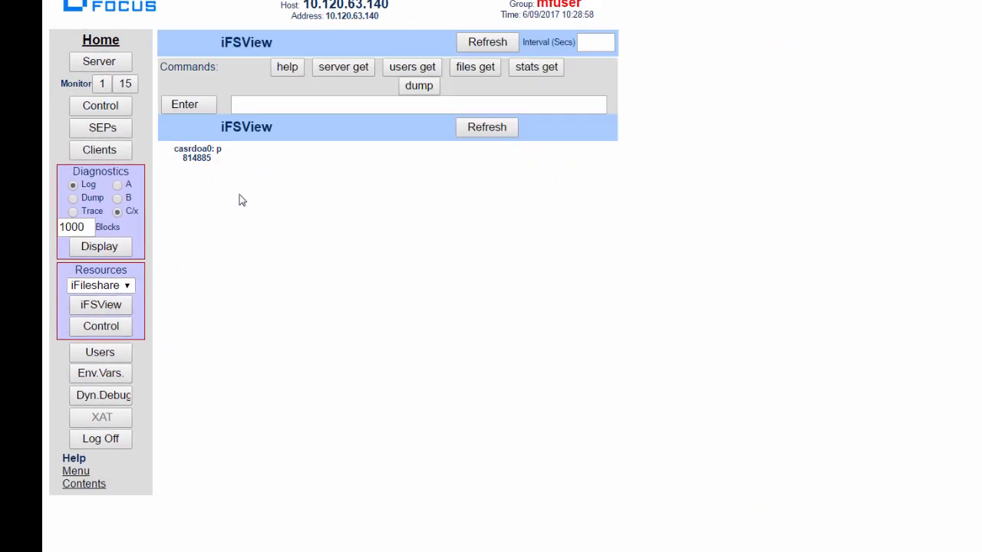
{"action": "left_click", "coordinate": [343, 66]}
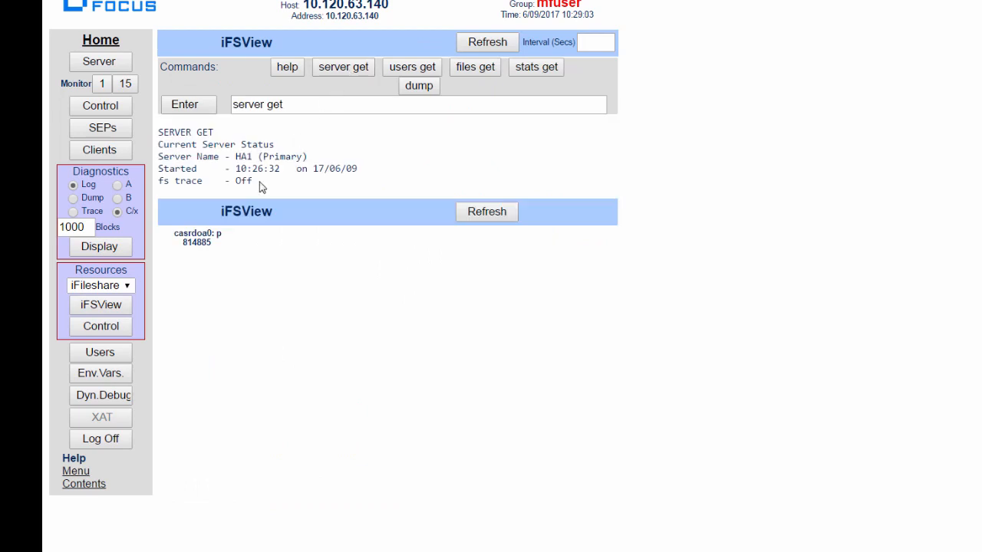
{"action": "left_click", "coordinate": [477, 74]}
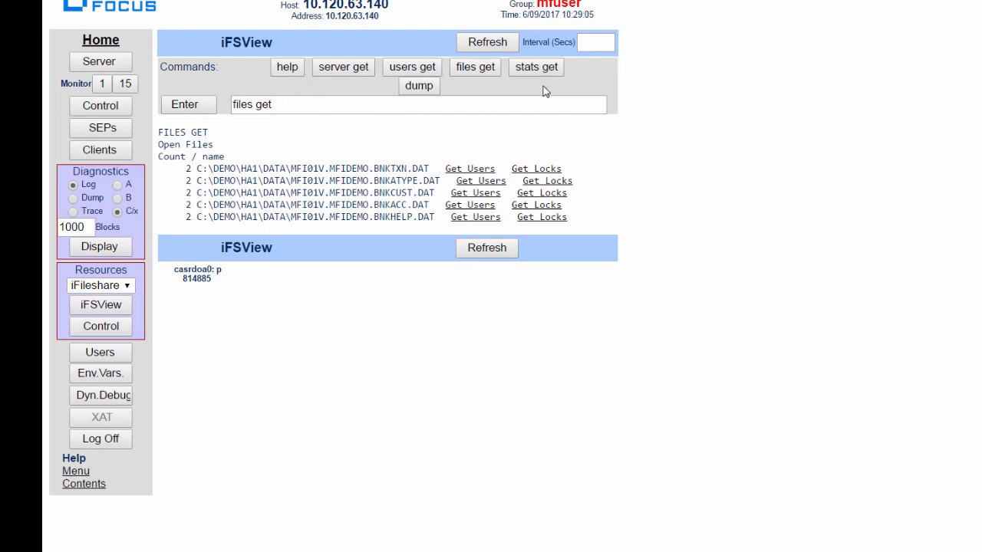
{"action": "left_click", "coordinate": [553, 69]}
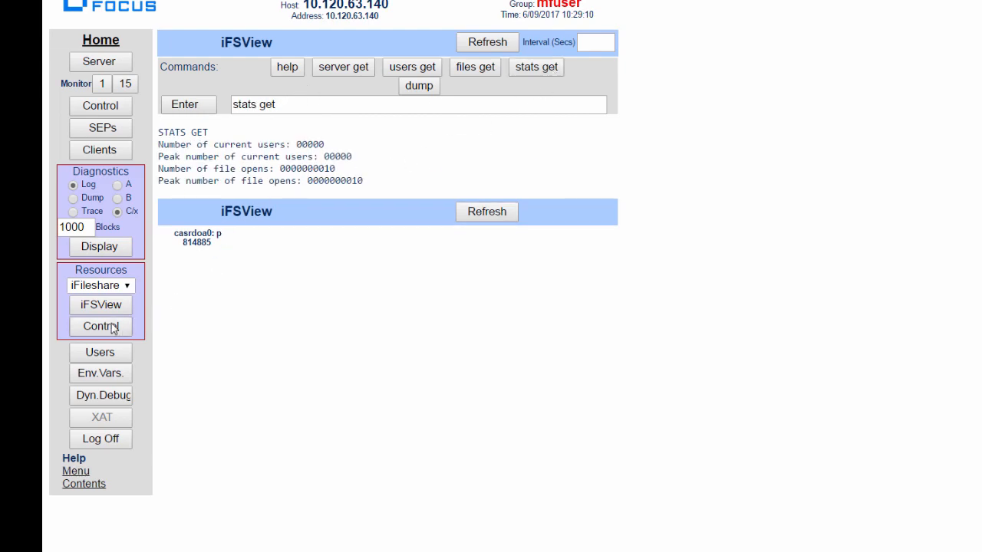
Check the cluster roles on iFS Control and open HA2's server information.
{"action": "left_click", "coordinate": [101, 326]}
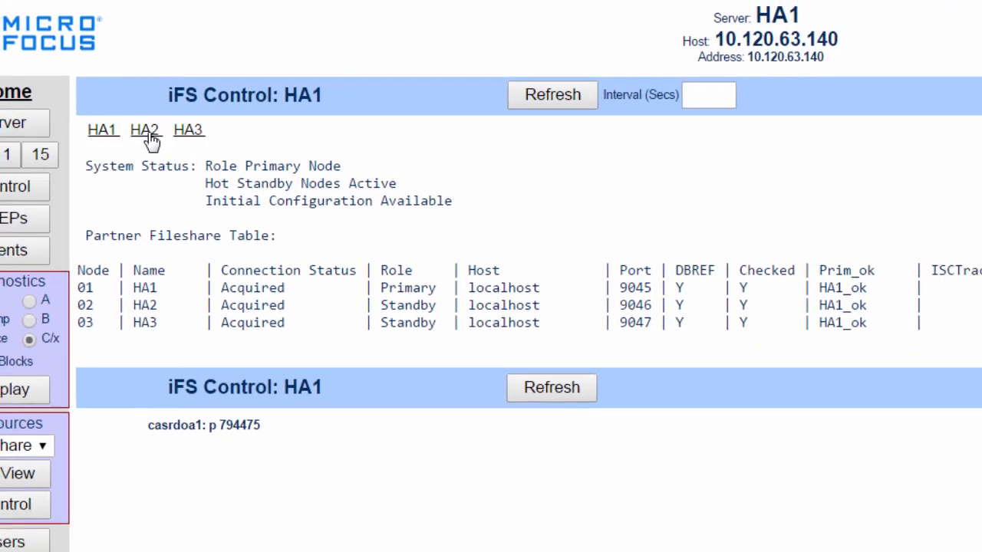
{"action": "left_click", "coordinate": [177, 130]}
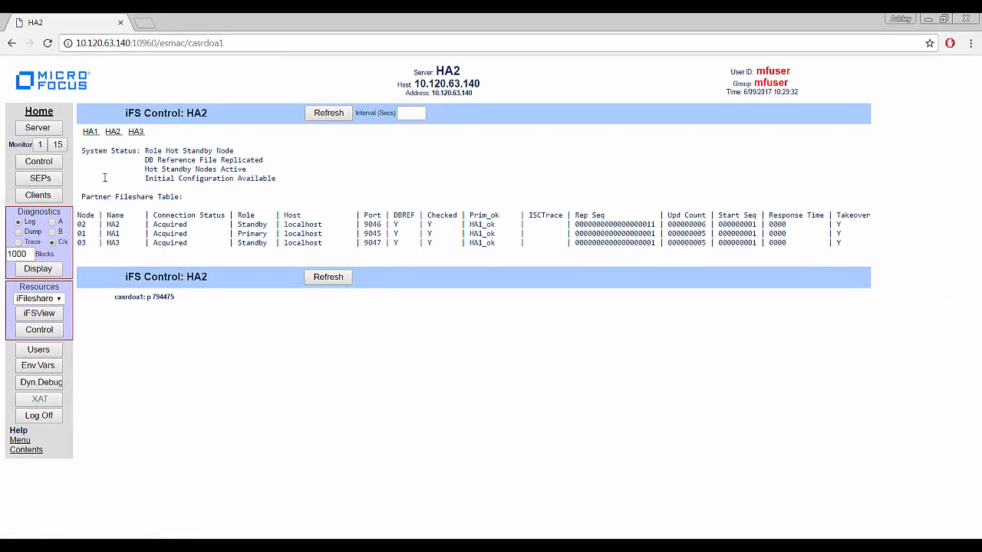
{"action": "left_click", "coordinate": [37, 127]}
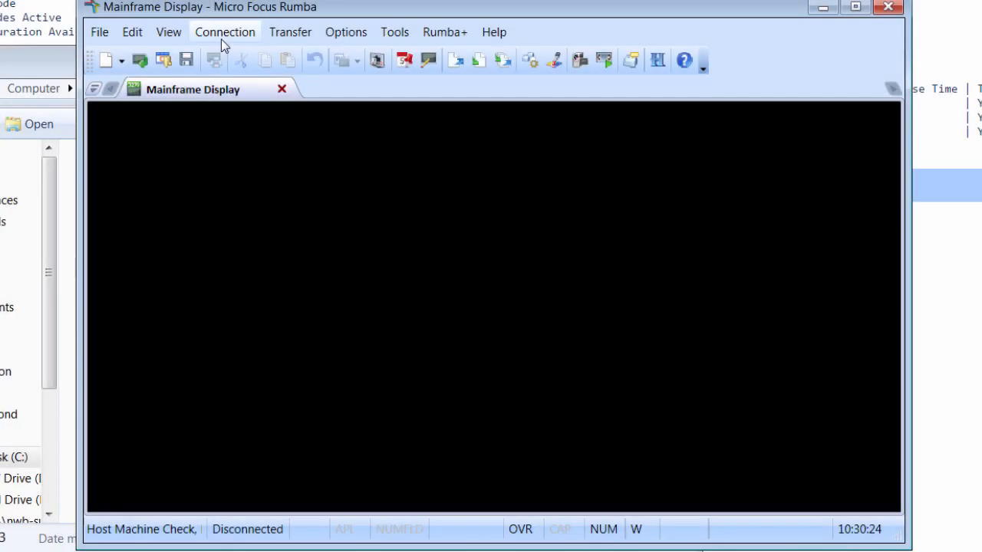
Connect the Rumba TN3270 session to the host at 127.0.0.1.
{"action": "left_click", "coordinate": [221, 37]}
{"action": "left_click", "coordinate": [234, 86]}
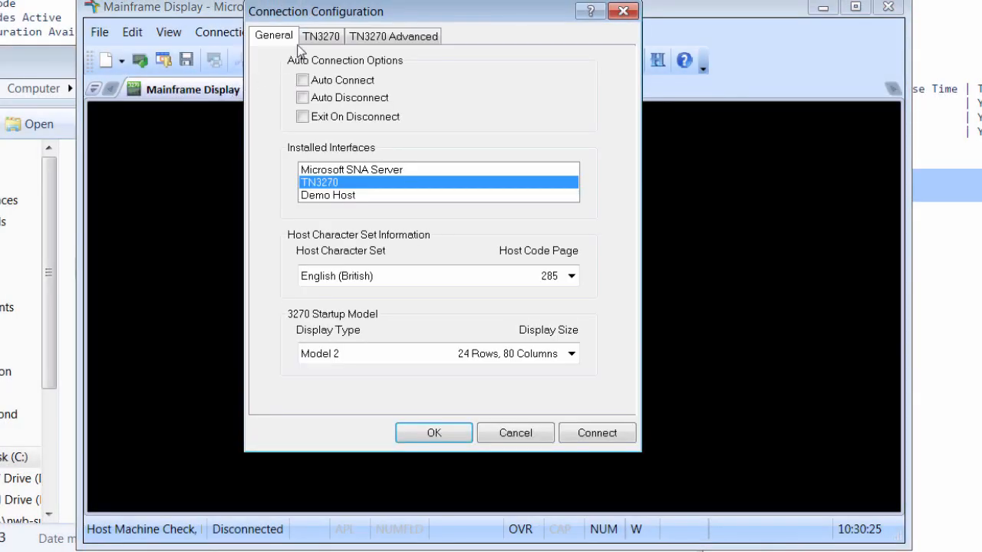
{"action": "left_click", "coordinate": [307, 39]}
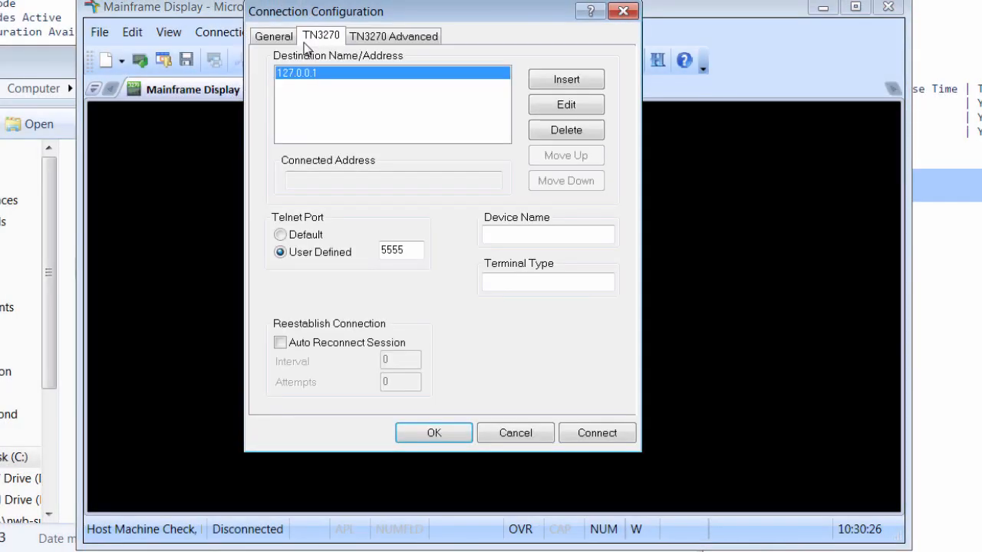
{"action": "left_click", "coordinate": [597, 432]}
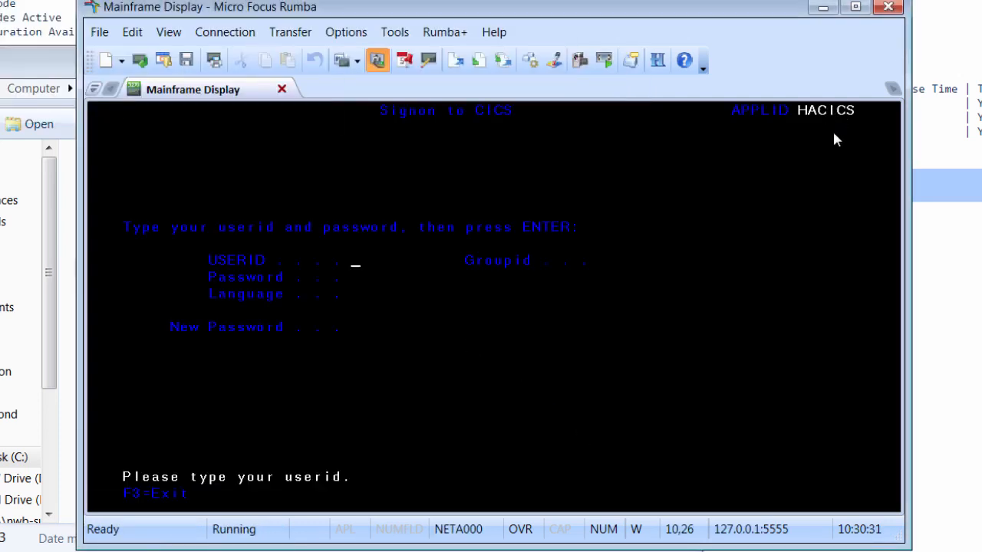
Clear the CICS signon, start the BANK transaction and sign in with the user ID.
{"action": "key", "text": "F3"}
{"action": "type", "text": "BANK"}
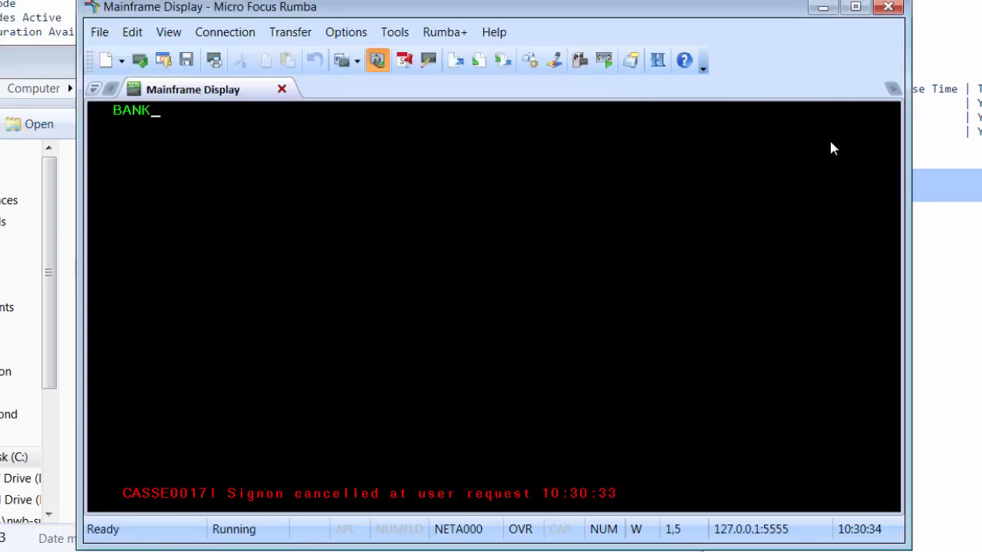
{"action": "key", "text": "Return"}
{"action": "type", "text": "B0001abc"}
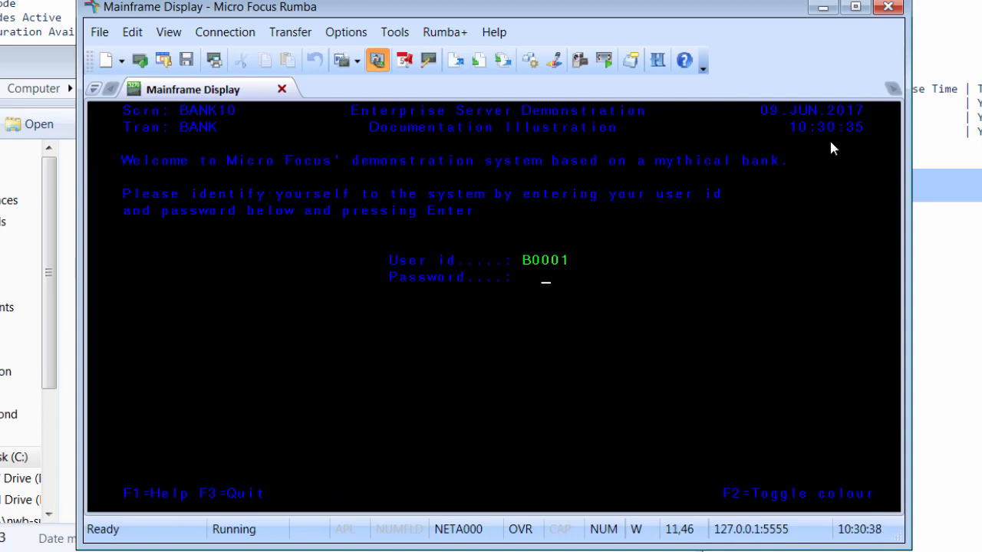
{"action": "key", "text": "Return"}
Transfer 100.00 from the Investment account to Savings.
{"action": "key", "text": "Tab"}
{"action": "type", "text": "x"}
{"action": "key", "text": "Return"}
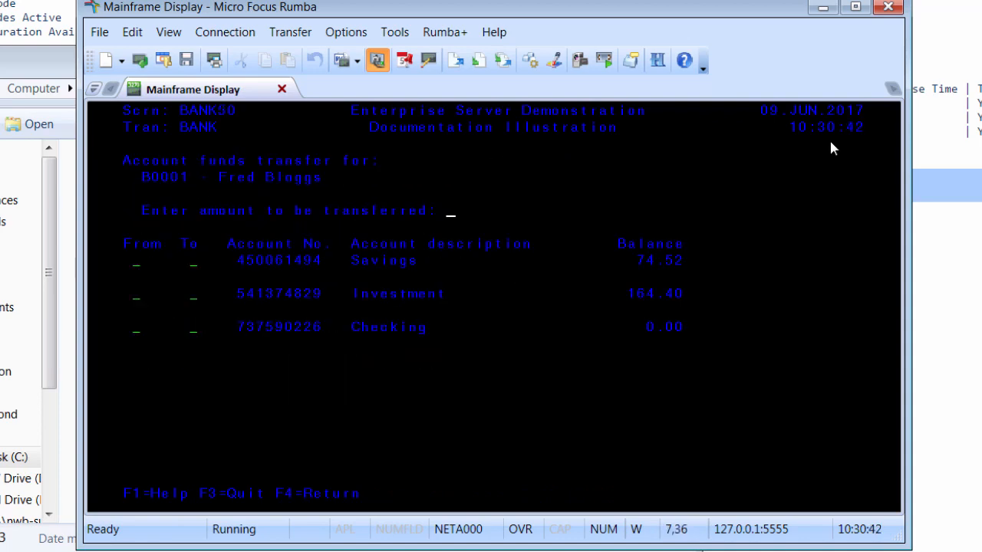
{"action": "type", "text": "100.00"}
{"action": "key", "text": "Tab"}
{"action": "key", "text": "Tab"}
{"action": "type", "text": "s"}
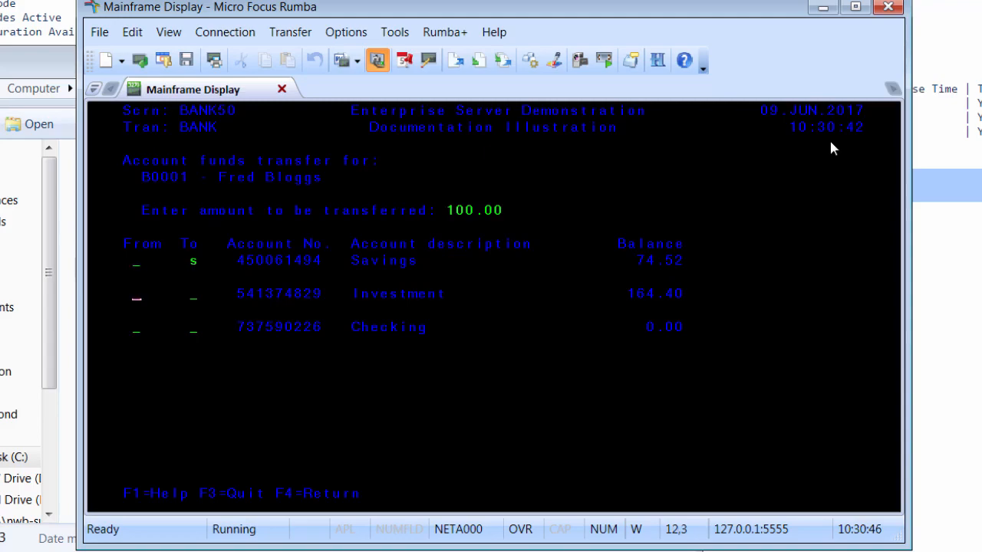
{"action": "type", "text": "s"}
{"action": "key", "text": "Return"}
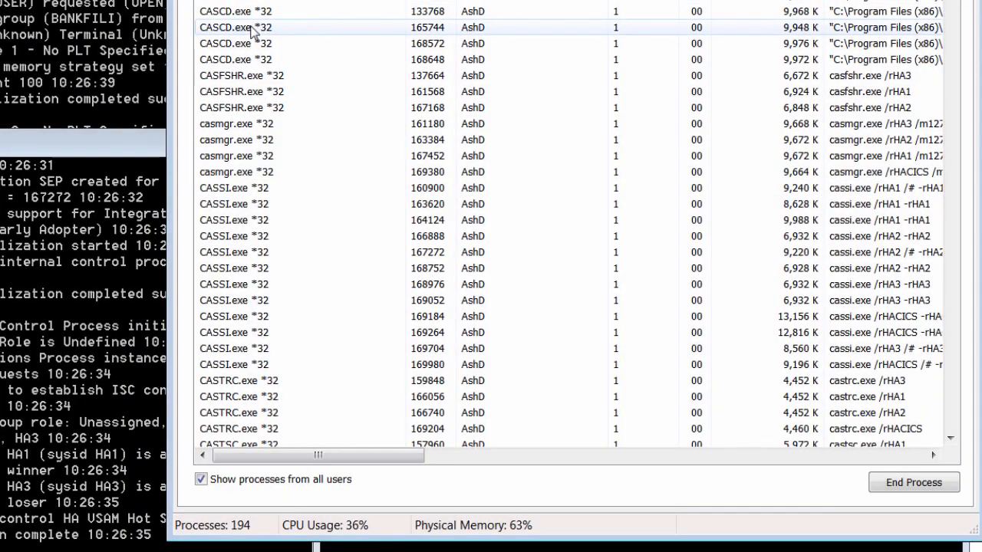
End HA1's casmgr.exe process in Task Manager to force failover to HA2.
{"action": "left_click", "coordinate": [847, 157]}
{"action": "key", "text": "Delete"}
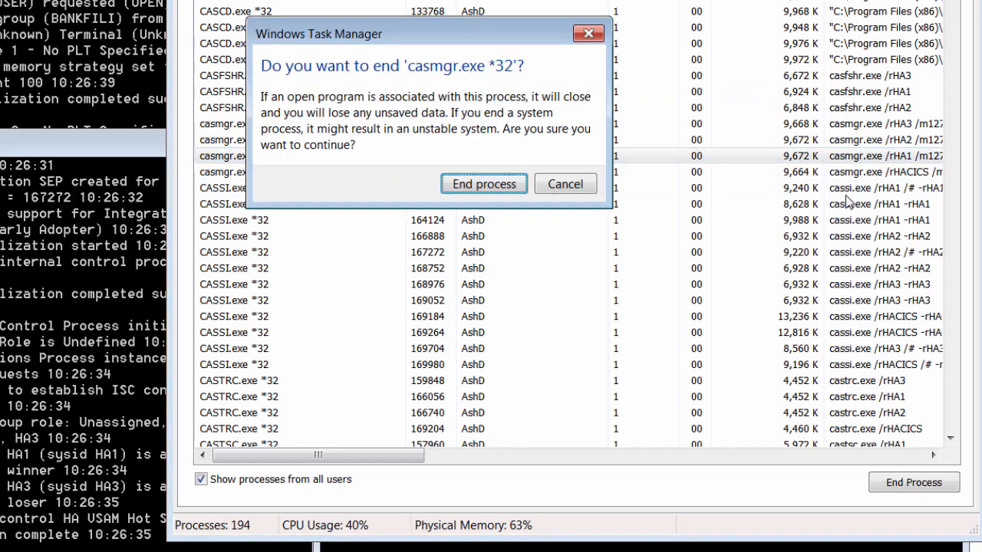
{"action": "key", "text": "Return"}
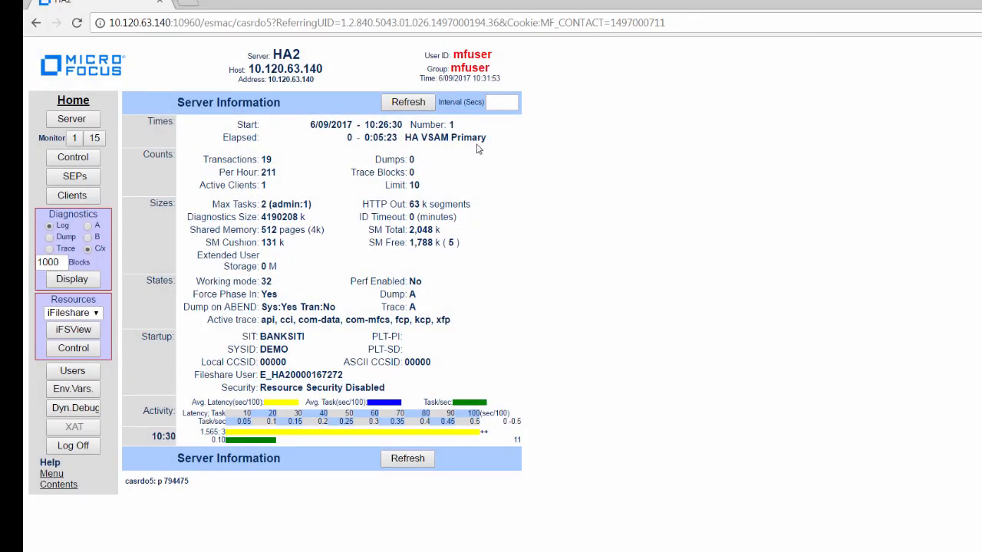
View iFS Control from HA2, then enter a Savings-to-Checking transfer amount in BANK.
{"action": "left_click", "coordinate": [80, 349]}
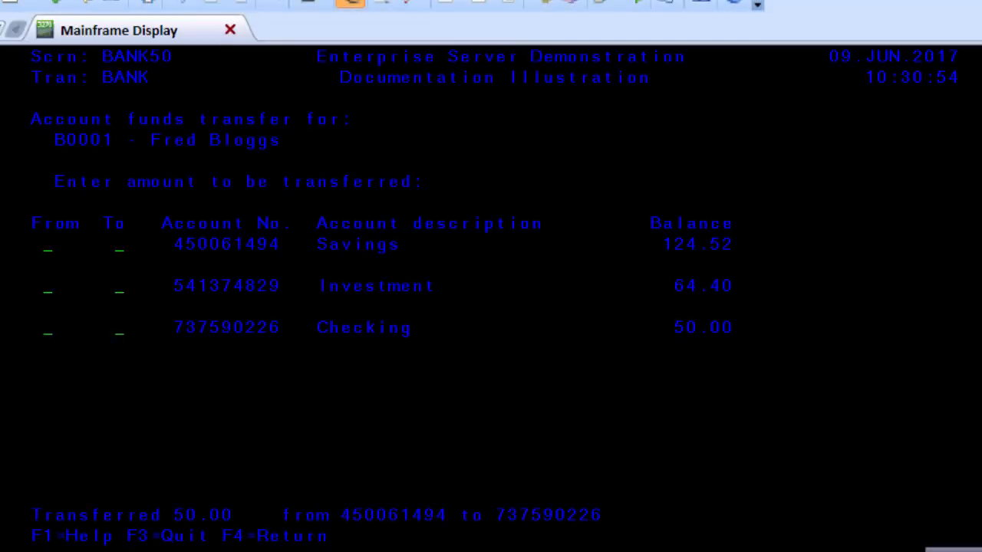
{"action": "type", "text": "25.00"}
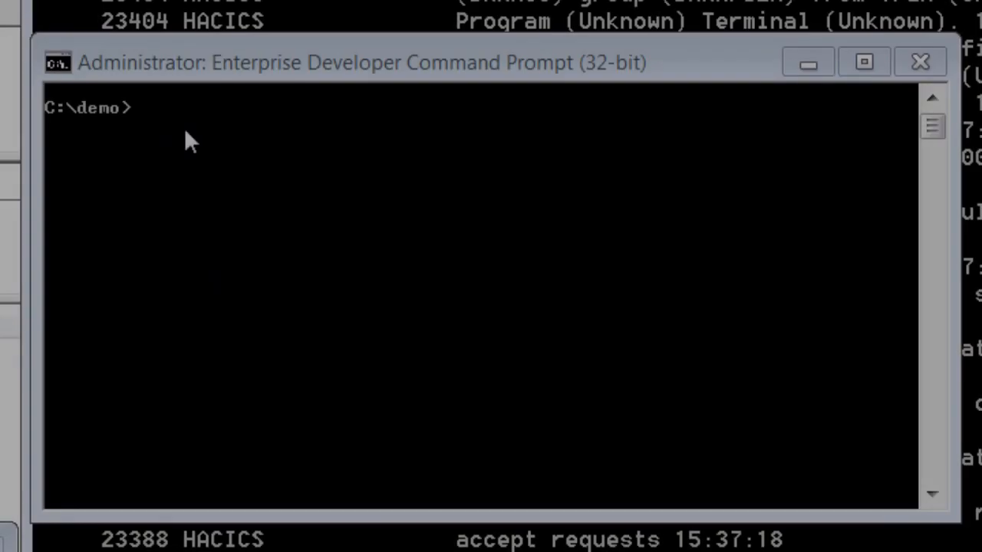
Restart HA1 with casstart /rHA1 and open its iFileshare Control page to check standby status.
{"action": "type", "text": "casstart /r"}
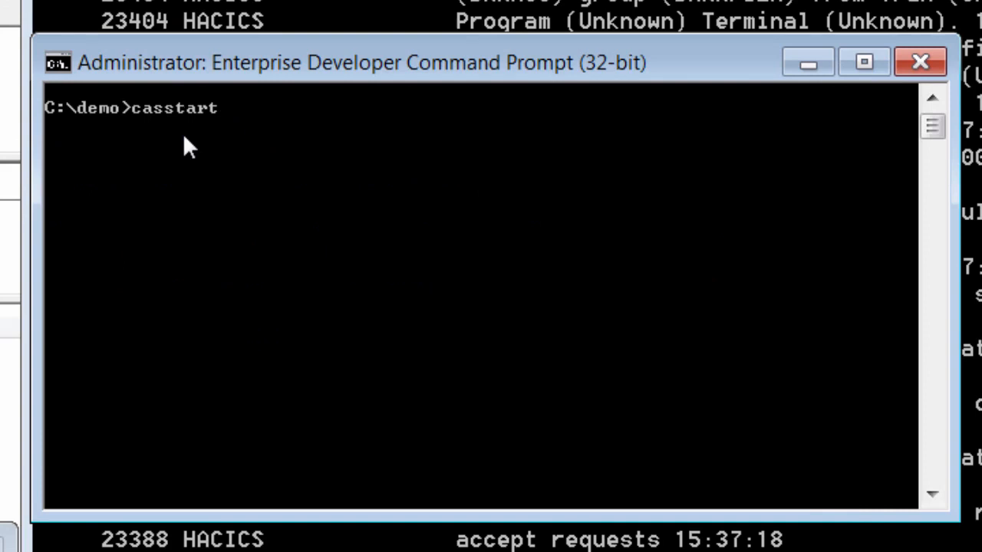
{"action": "type", "text": "HA1"}
{"action": "key", "text": "Return"}
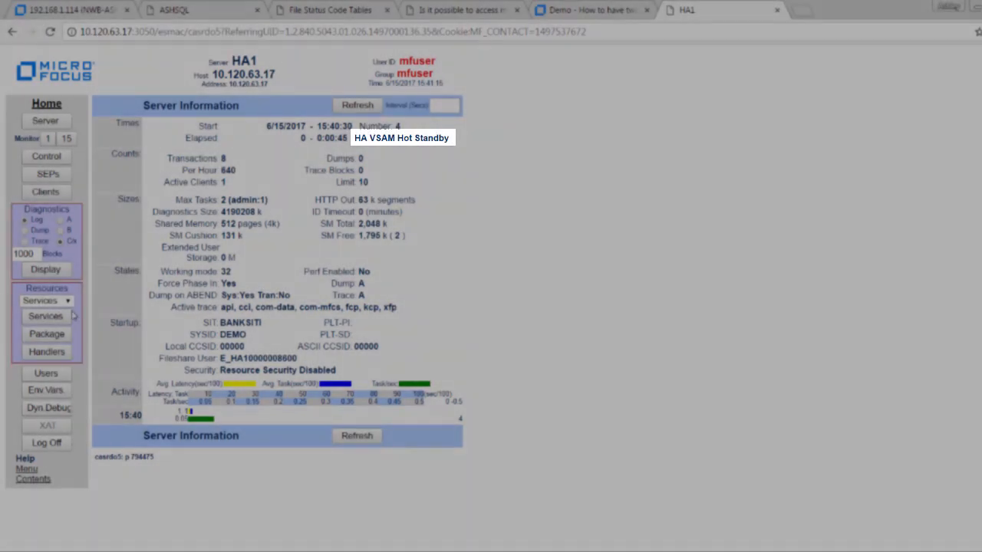
{"action": "left_click", "coordinate": [46, 300]}
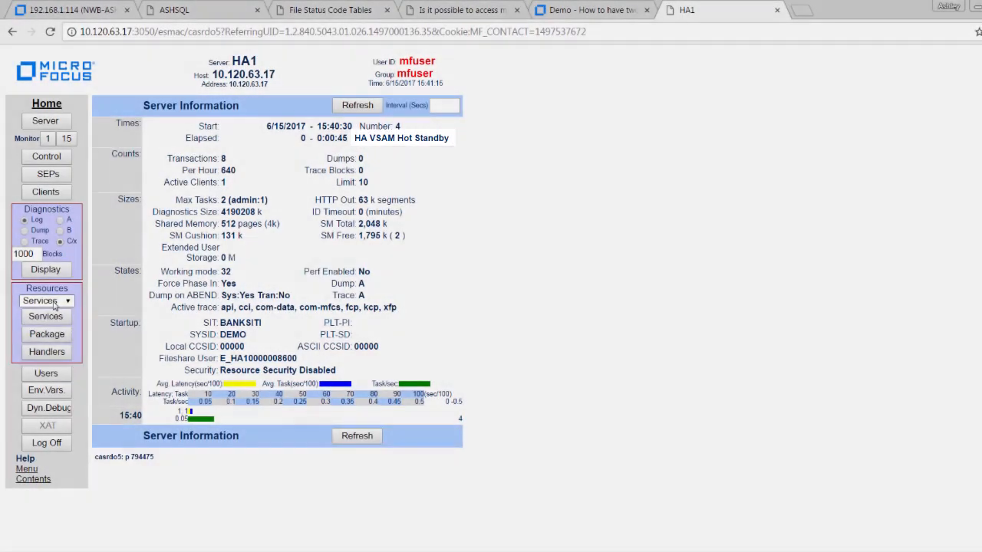
{"action": "left_click", "coordinate": [47, 325]}
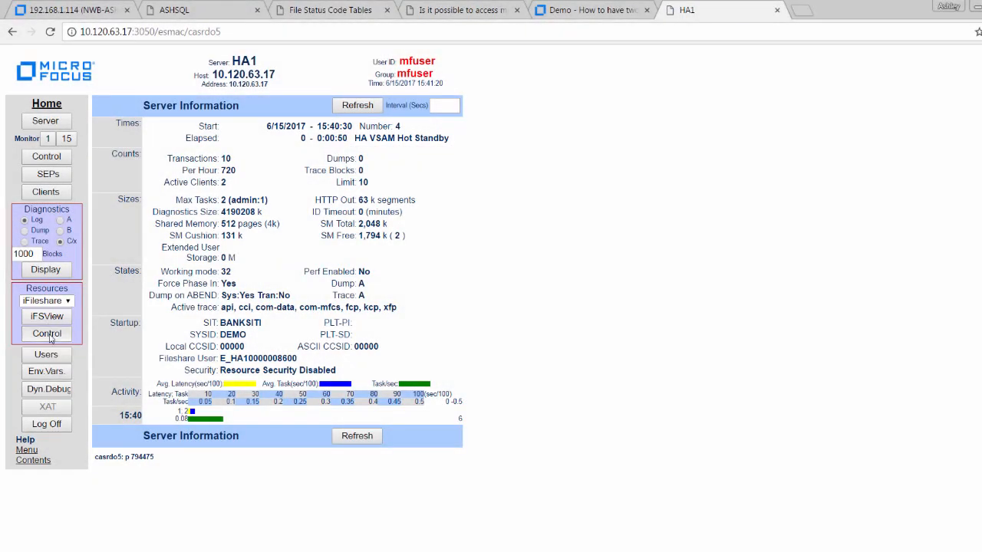
{"action": "left_click", "coordinate": [50, 339]}
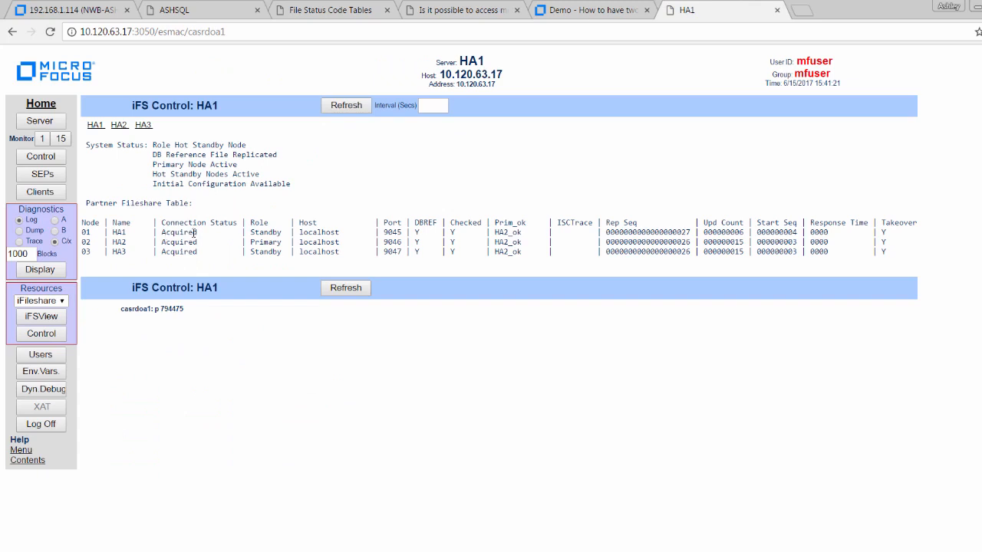